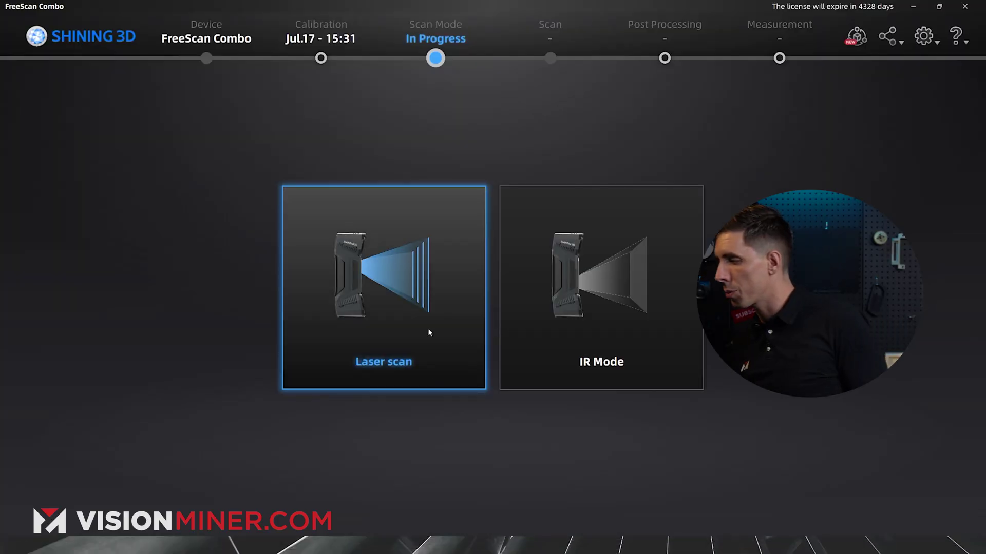
Step: Start a new laser-scan project group named cybertruck_01
left_click(427, 329)
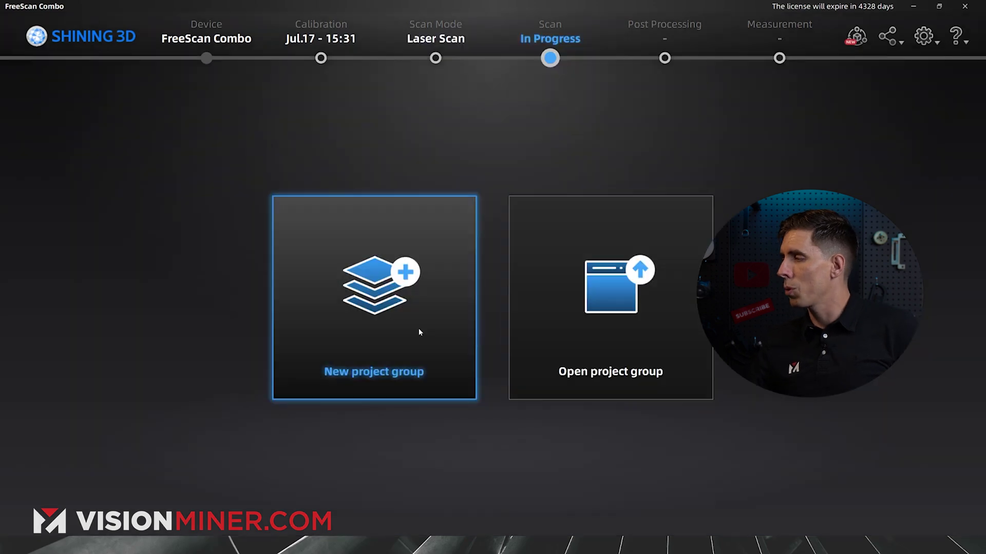
left_click(418, 328)
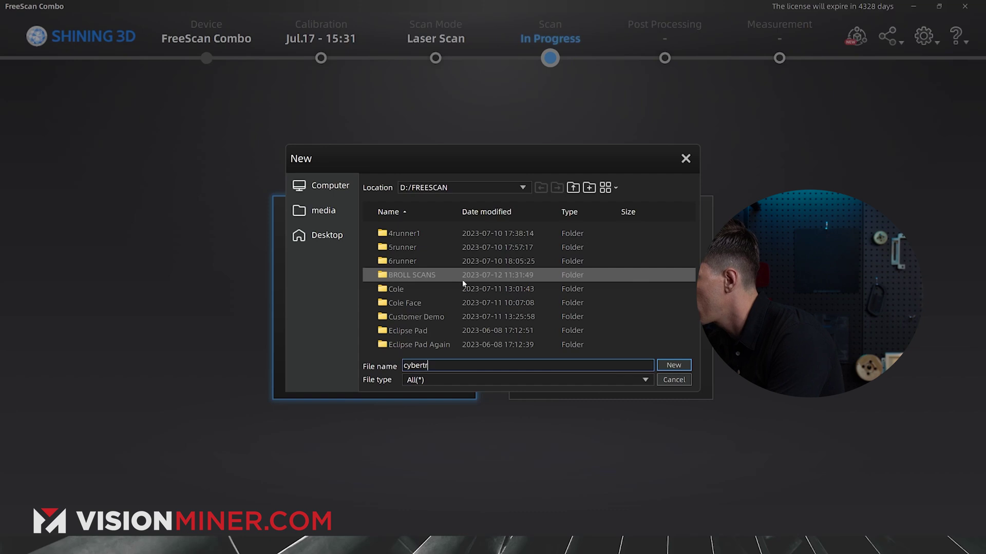
type("cybertruck_01")
key("Return")
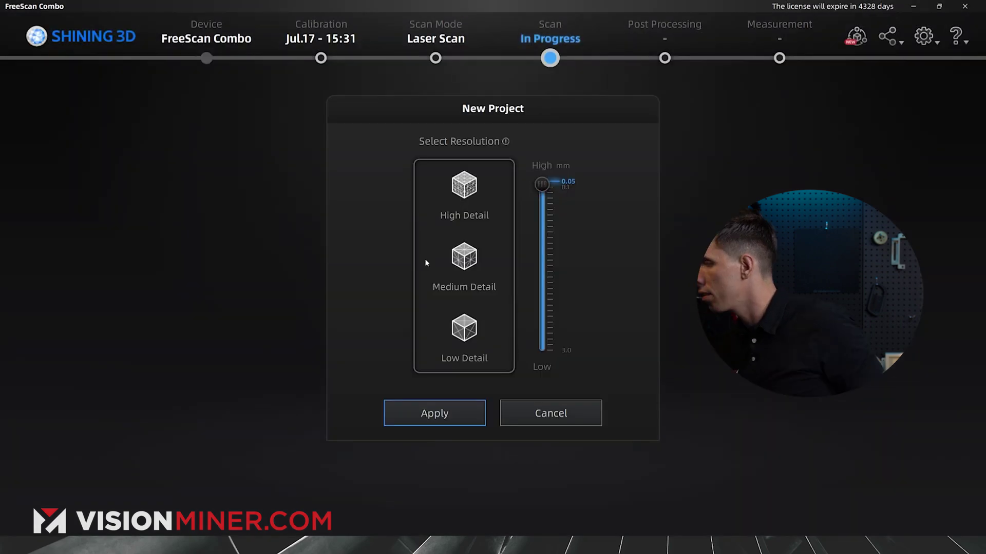
Step: Set the scan resolution to 0.5 mm (Medium Detail), apply it, and enable auto exposure
left_click_drag(546, 201, 547, 211)
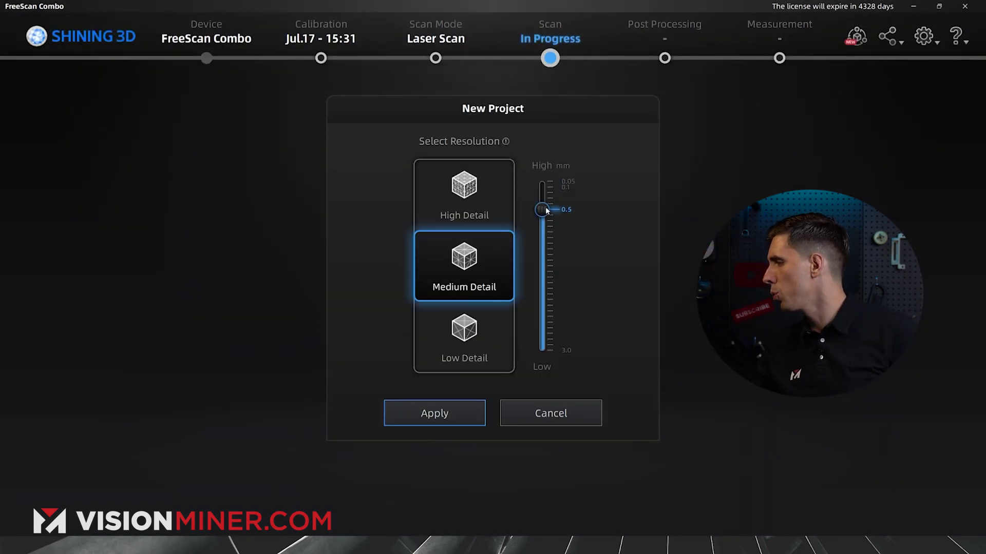
left_click(440, 413)
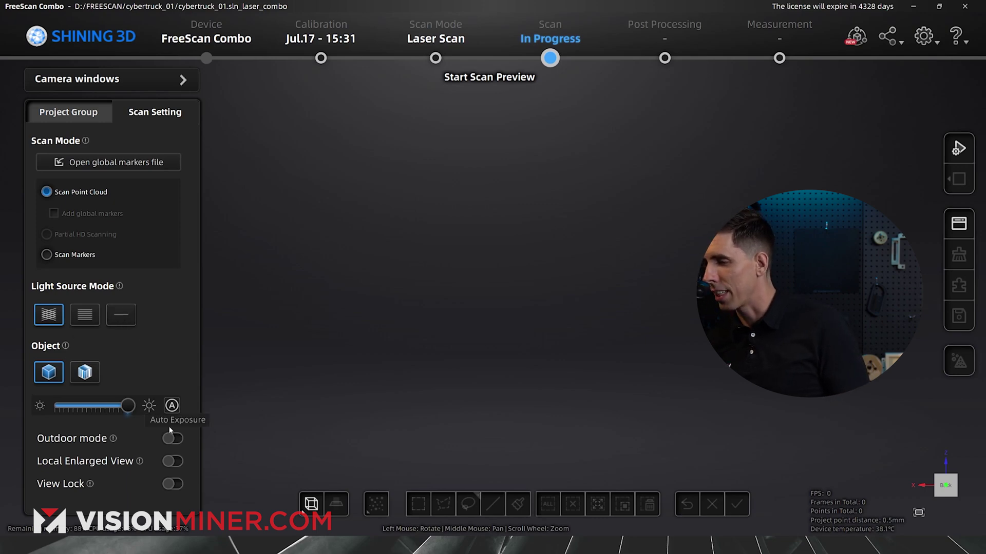
left_click(172, 406)
Step: Scan the truck on the turntable in 1-line laser mode, then switch to 26 lines
left_click(307, 208)
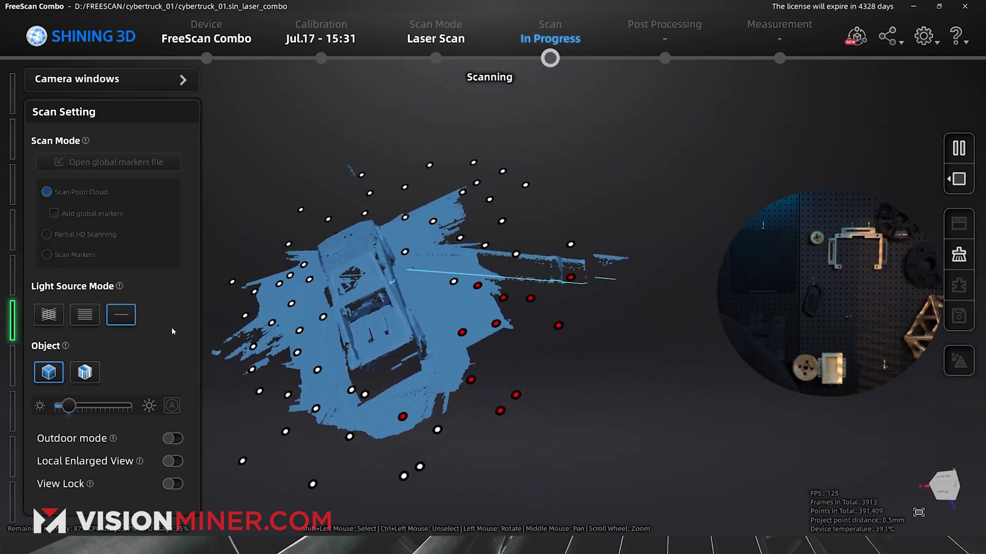
left_click(53, 319)
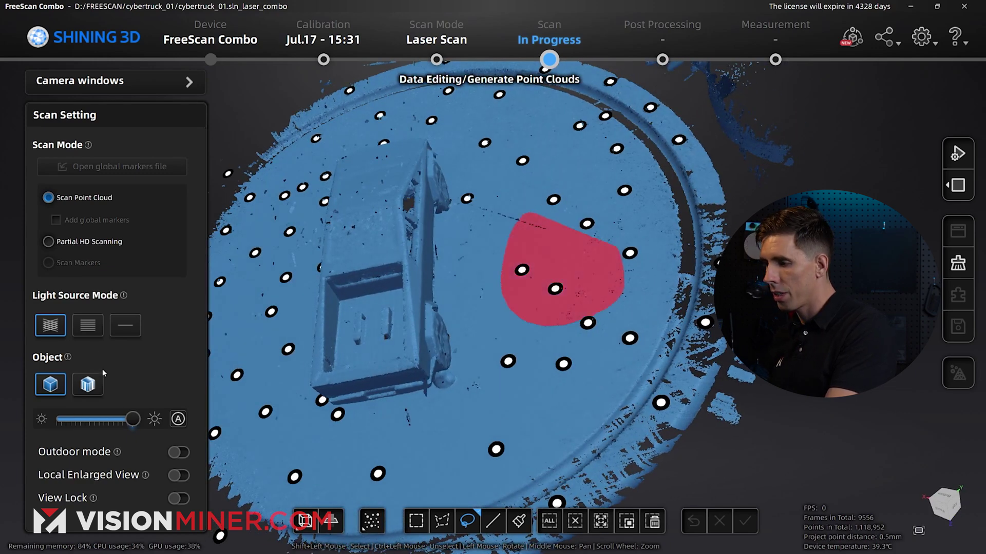
Step: Fit a cutting plane to the turntable base and delete the points below it
left_click(333, 524)
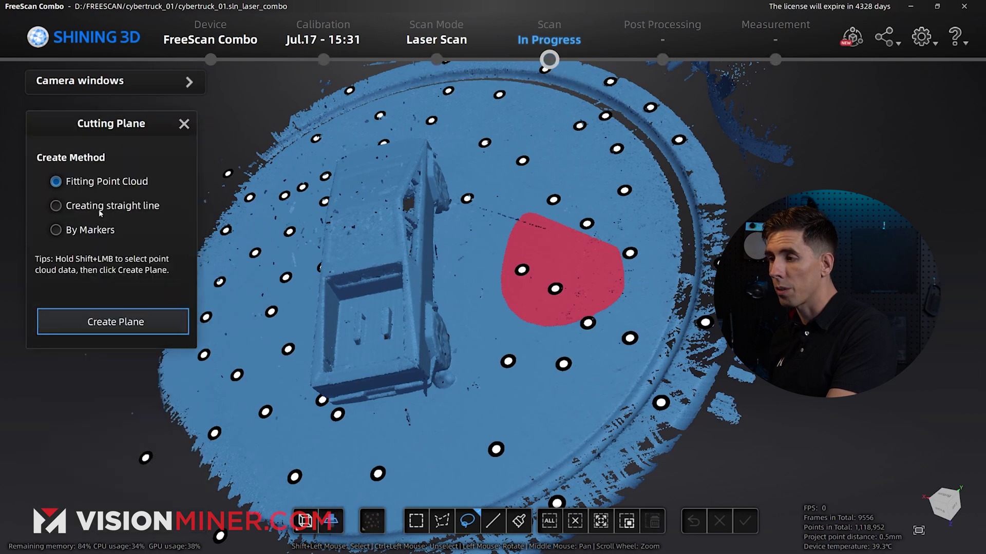
left_click(120, 322)
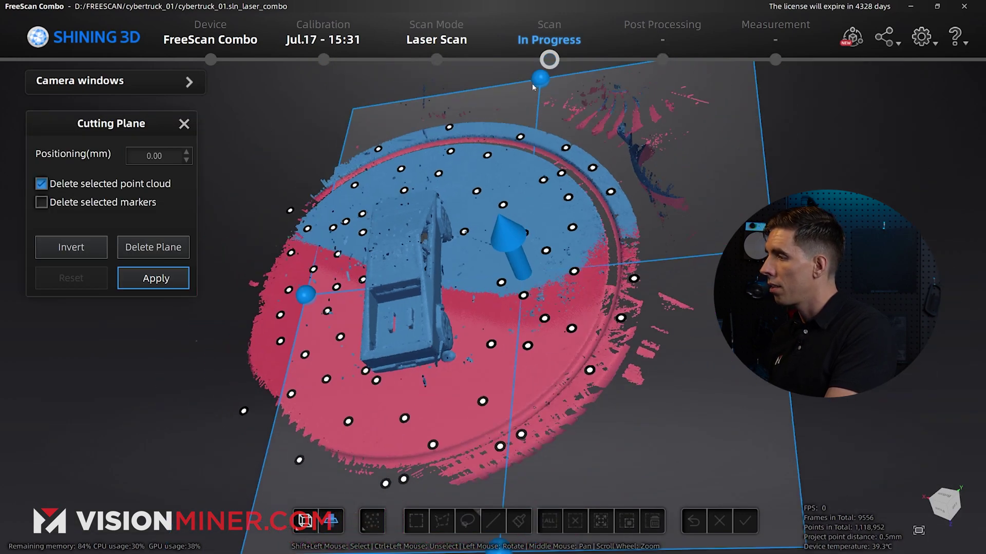
left_click_drag(538, 79, 539, 78)
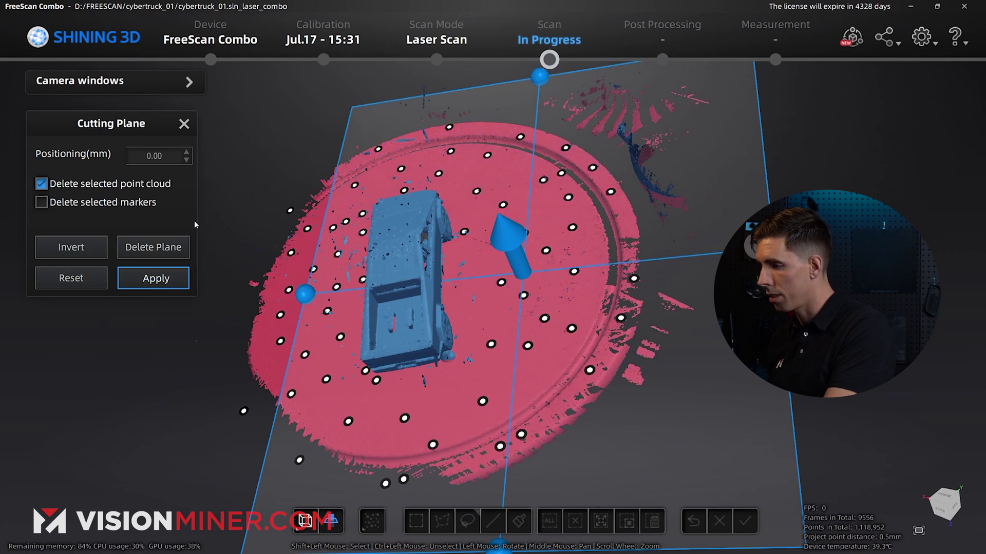
left_click(168, 289)
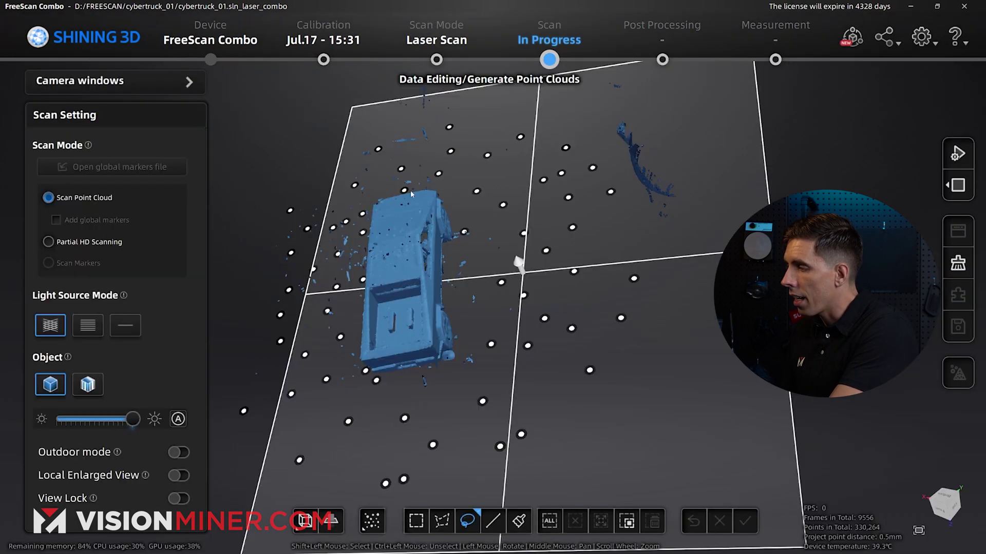
Step: Select the truck with Connected Domain and inspect its underside and sides
scroll(395, 303, "up", 5)
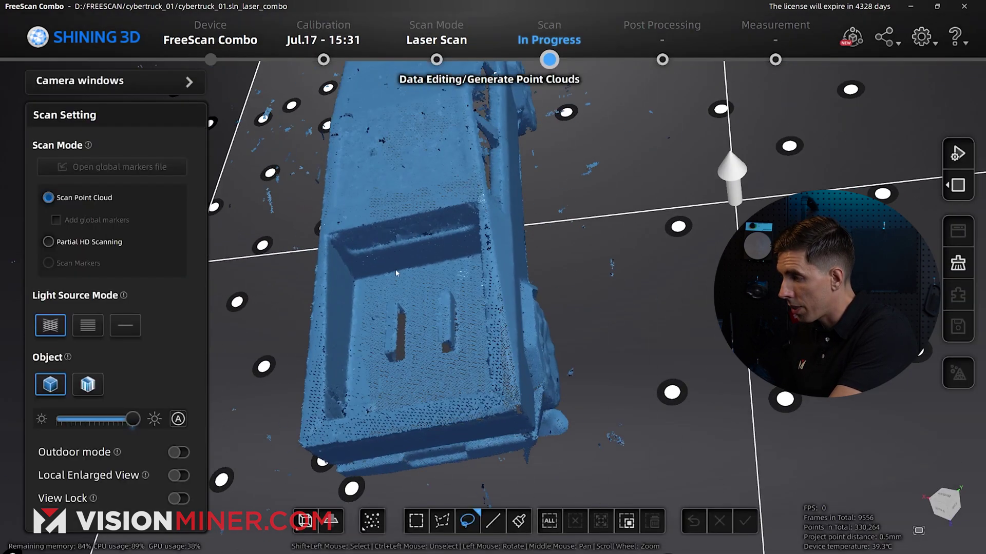
scroll(436, 315, "down", 5)
left_click_drag(435, 313, 561, 216)
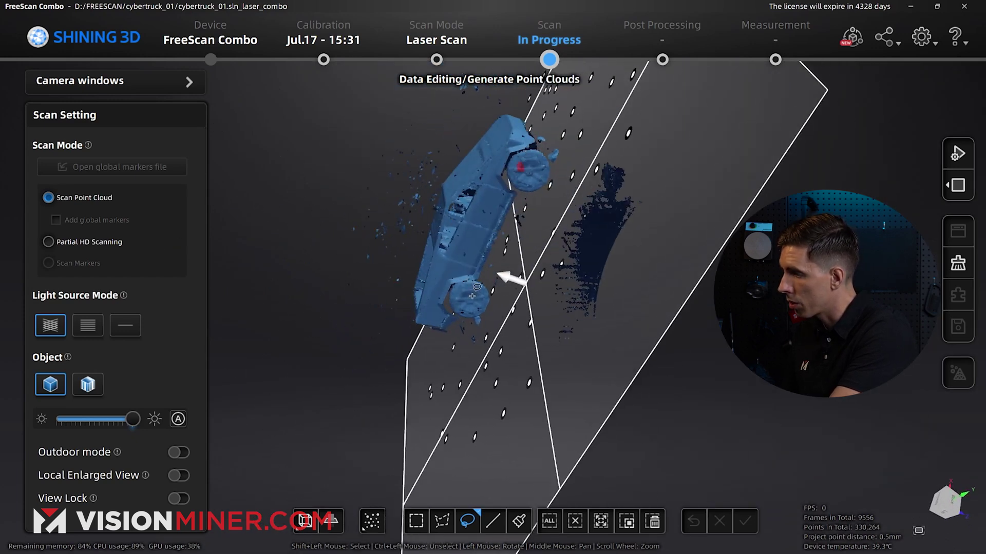
left_click_drag(354, 275, 388, 260)
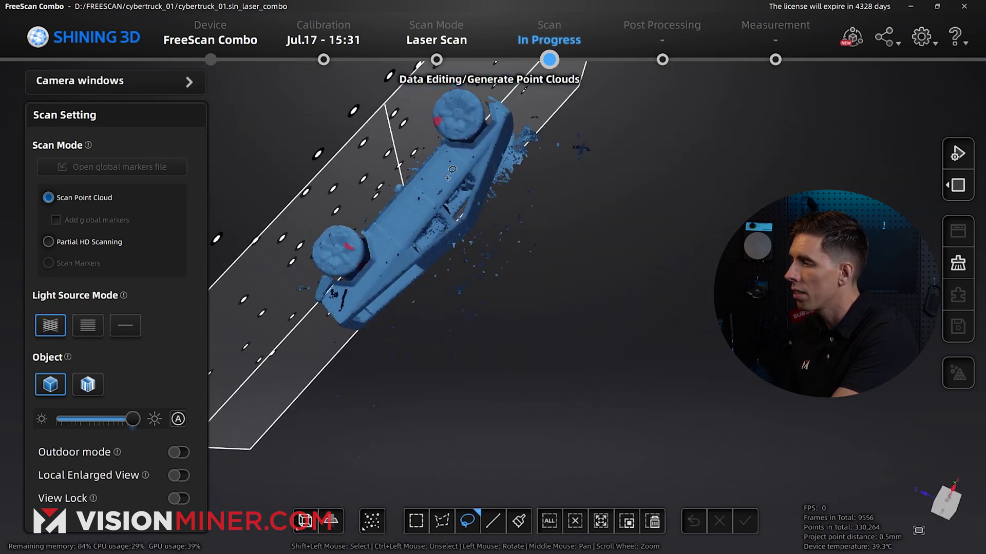
left_click(600, 522)
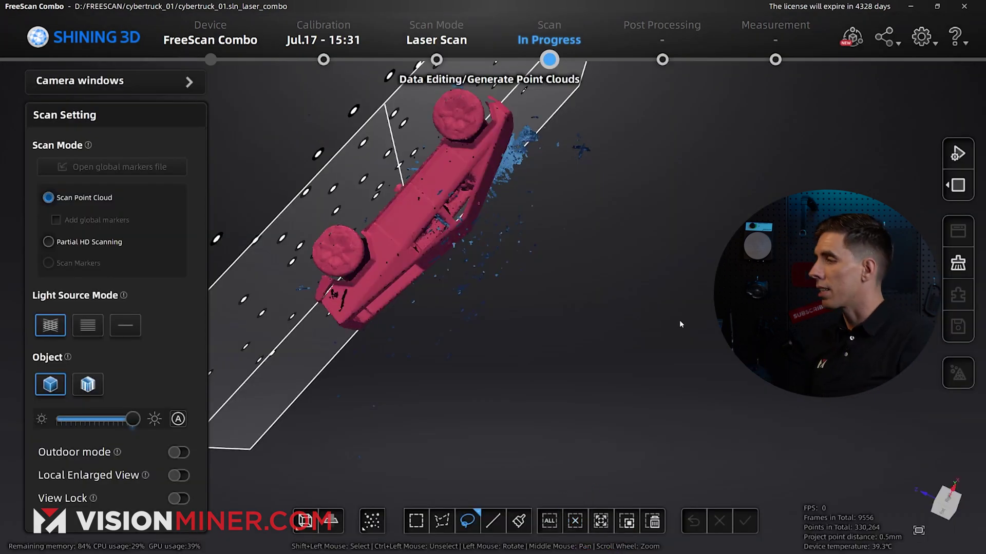
left_click_drag(681, 323, 477, 225)
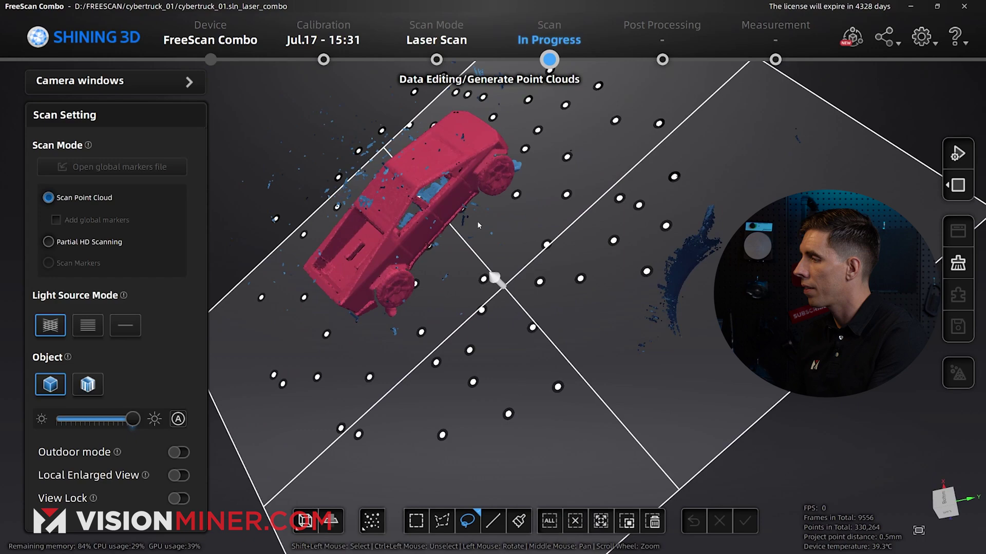
scroll(477, 225, "up", 5)
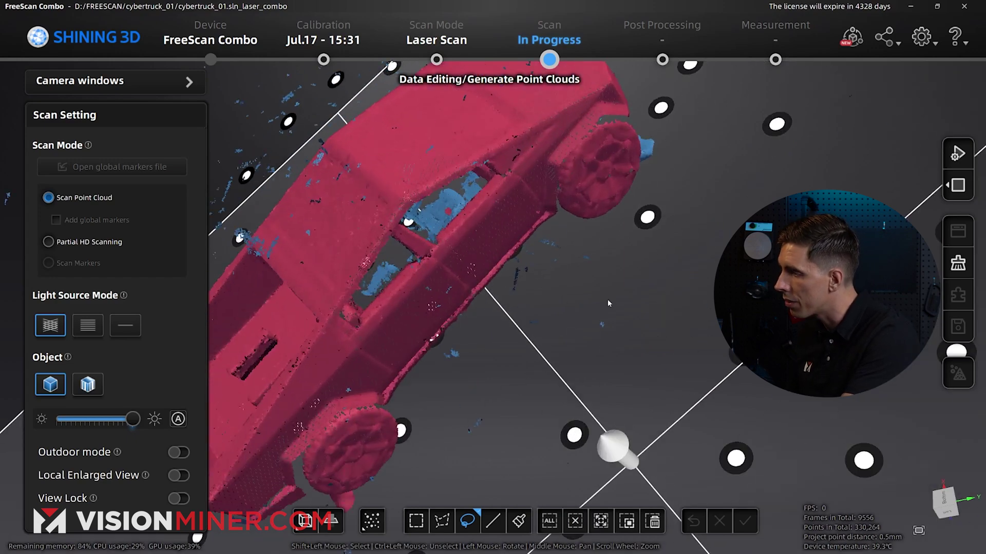
scroll(608, 303, "down", 5)
scroll(608, 303, "up", 5)
left_click_drag(608, 303, 688, 308)
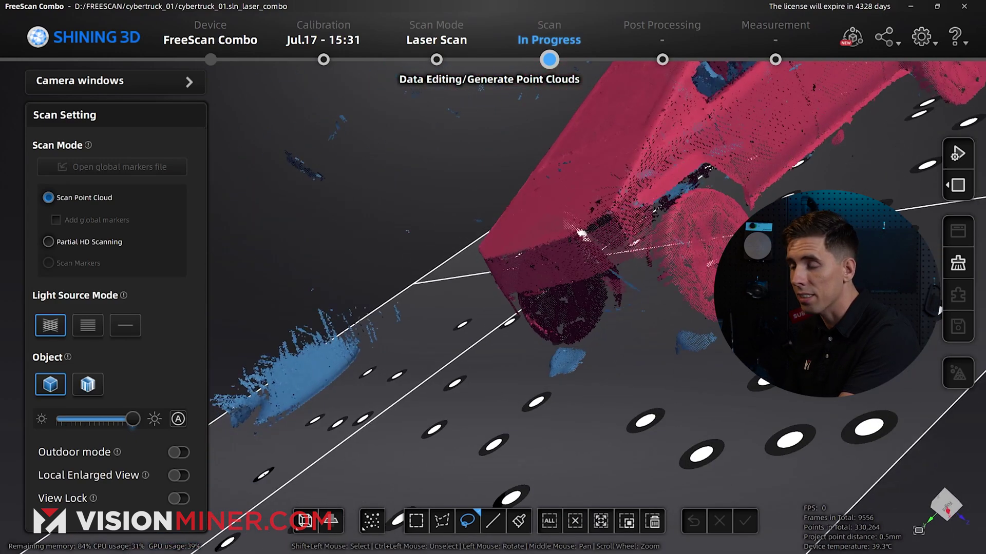
scroll(521, 204, "down", 3)
left_click_drag(565, 221, 521, 205)
Step: Lasso the stray point blob beside the truck and delete it, leaving 314,891 points
scroll(521, 204, "up", 3)
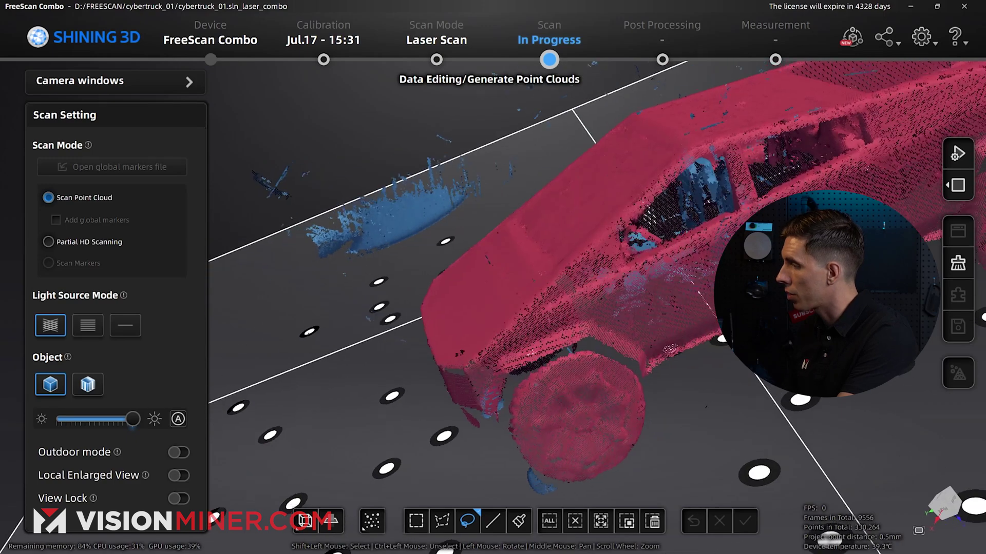
scroll(521, 204, "down", 3)
scroll(601, 184, "up", 3)
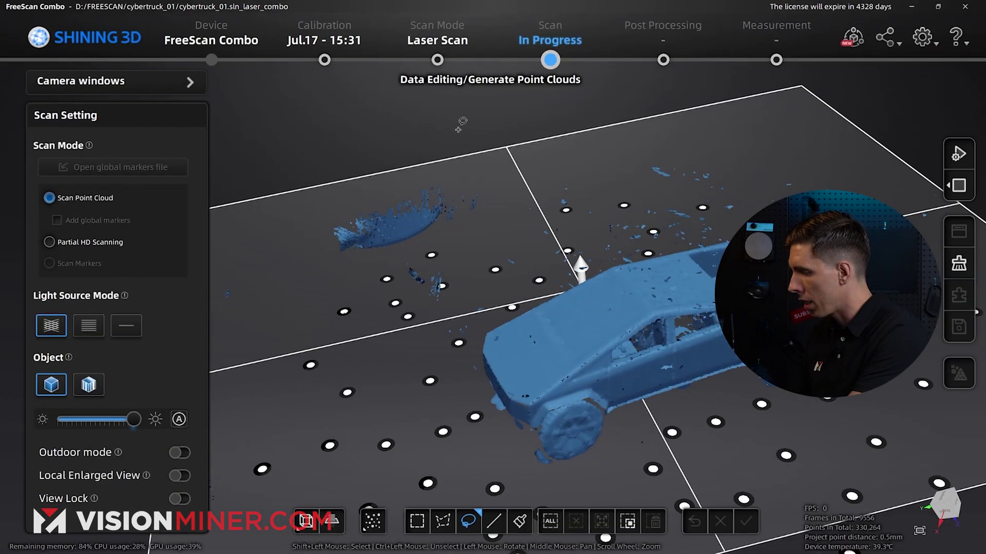
left_click_drag(446, 128, 448, 303, "shift")
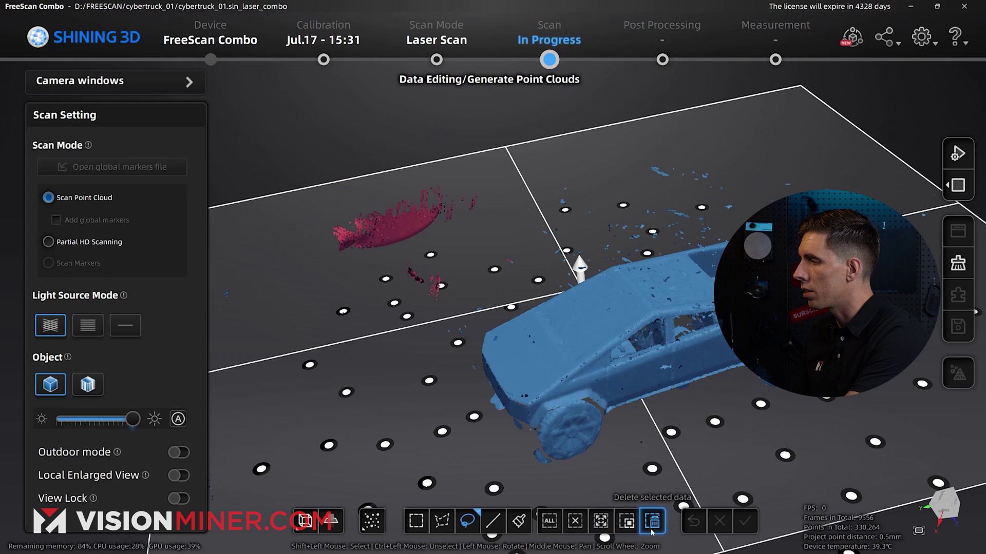
left_click(651, 532)
scroll(451, 430, "down", 10)
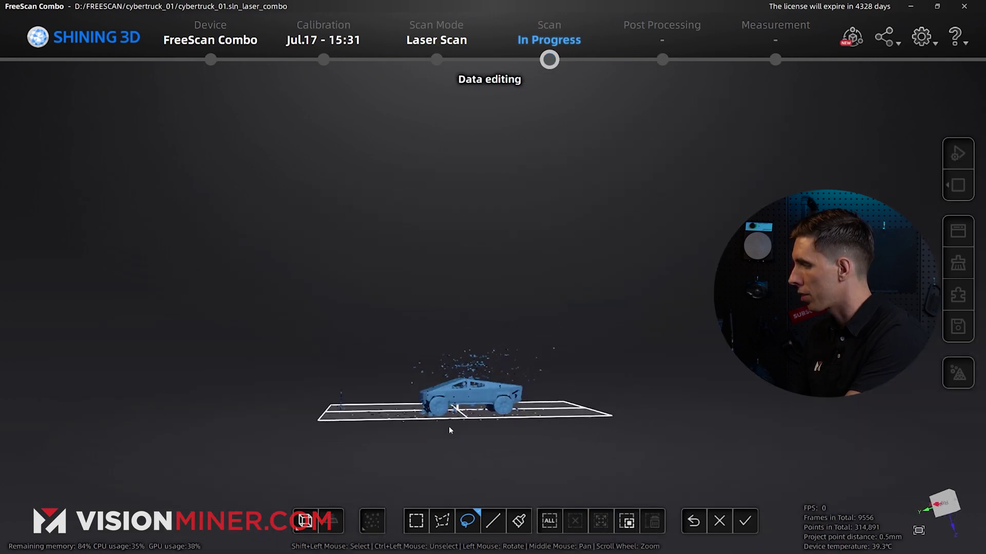
scroll(450, 431, "up", 5)
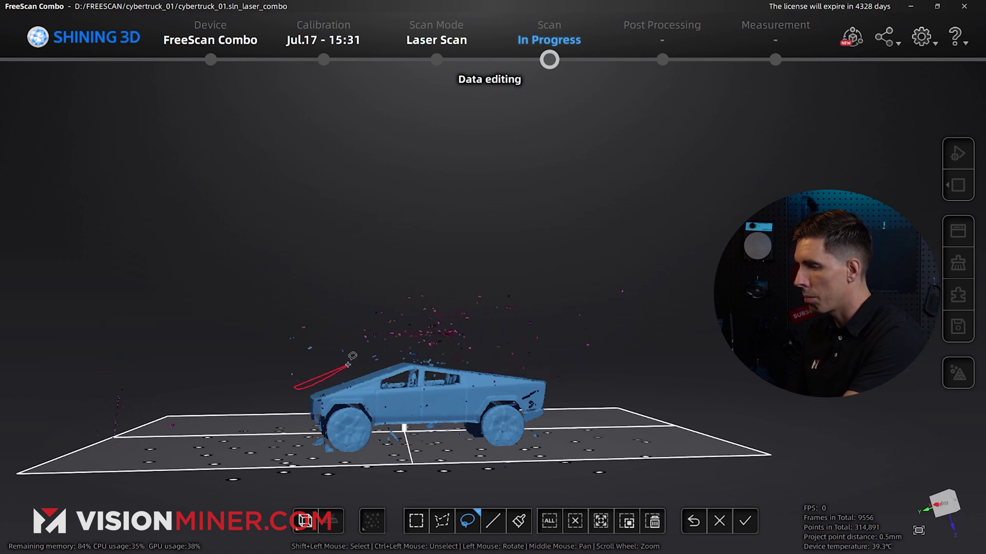
Step: Generate the optimized point cloud from the first scan, about 211,750 points
left_click_drag(201, 319, 490, 350)
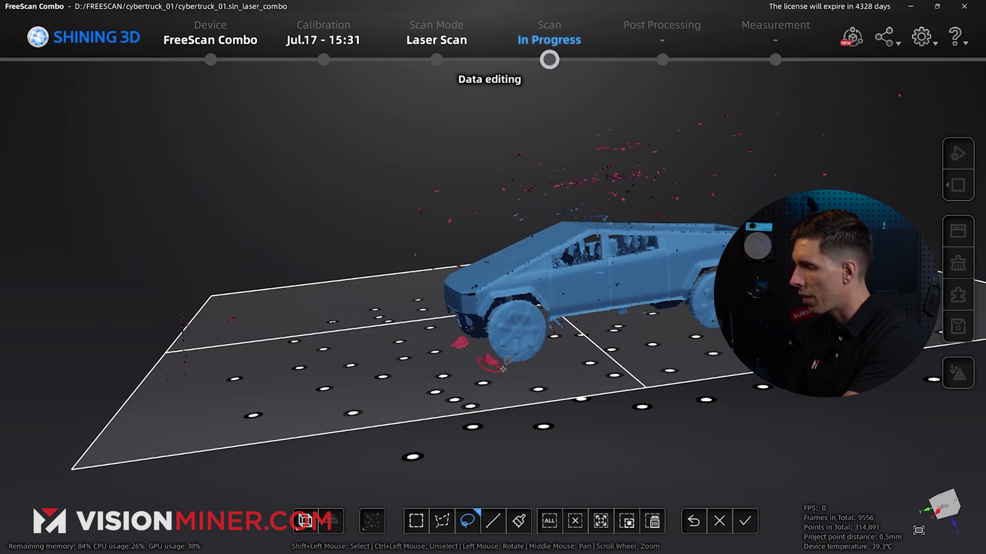
left_click_drag(716, 404, 255, 353)
scroll(189, 300, "up", 5)
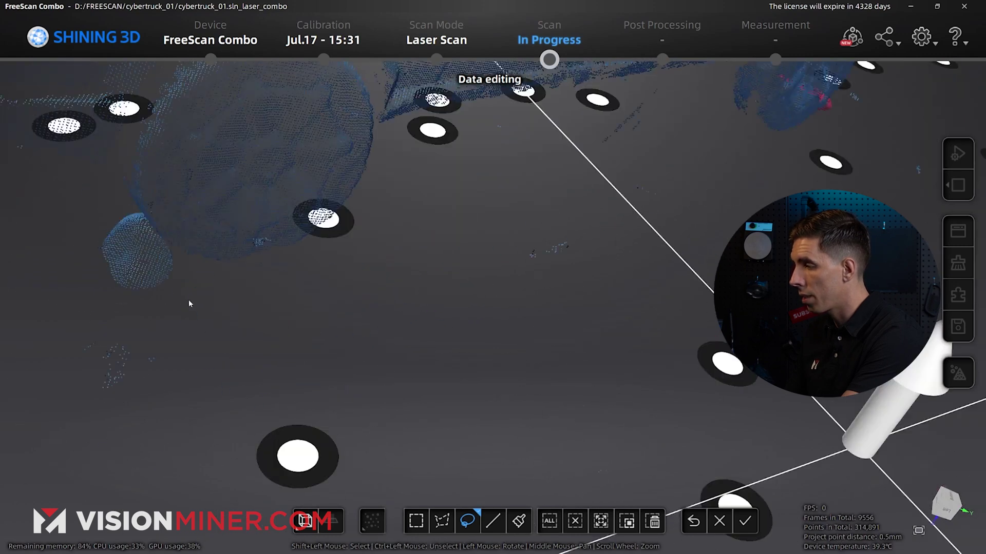
scroll(174, 276, "down", 3)
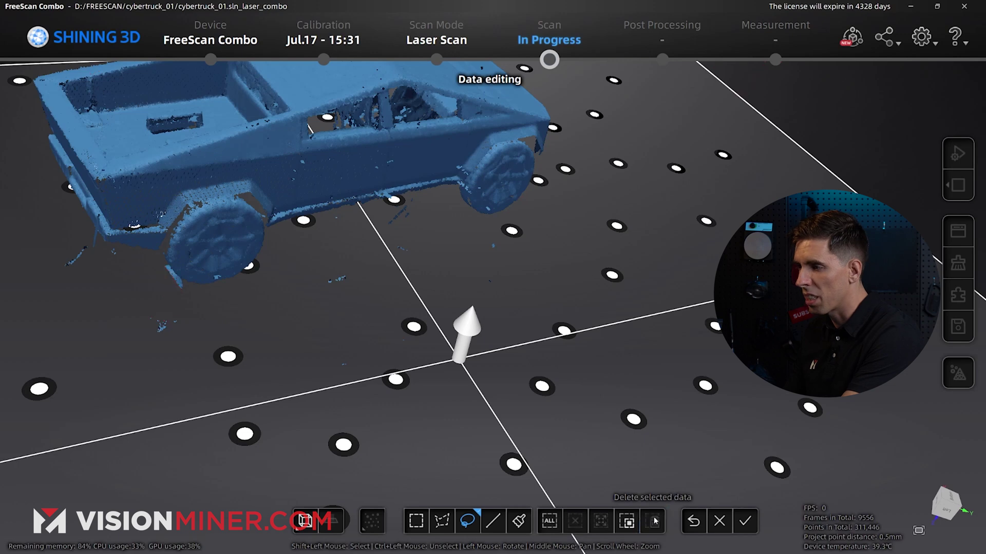
left_click(958, 154)
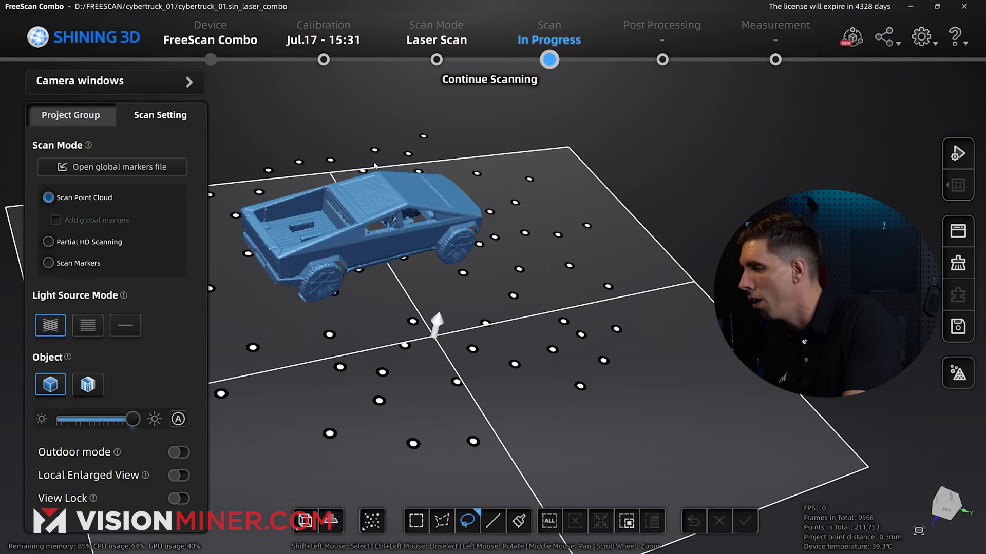
Step: Check scan coverage from several angles while rescanning the truck bed to fill gaps
mouse_move(374, 165)
left_mouse_down()
mouse_move(412, 213)
mouse_move(462, 187)
mouse_move(405, 361)
mouse_move(468, 260)
mouse_move(433, 368)
mouse_move(490, 422)
mouse_move(481, 444)
mouse_move(493, 415)
mouse_move(339, 362)
mouse_move(541, 414)
mouse_move(451, 381)
left_mouse_up()
scroll(494, 410, "up", 5)
scroll(494, 412, "down", 5)
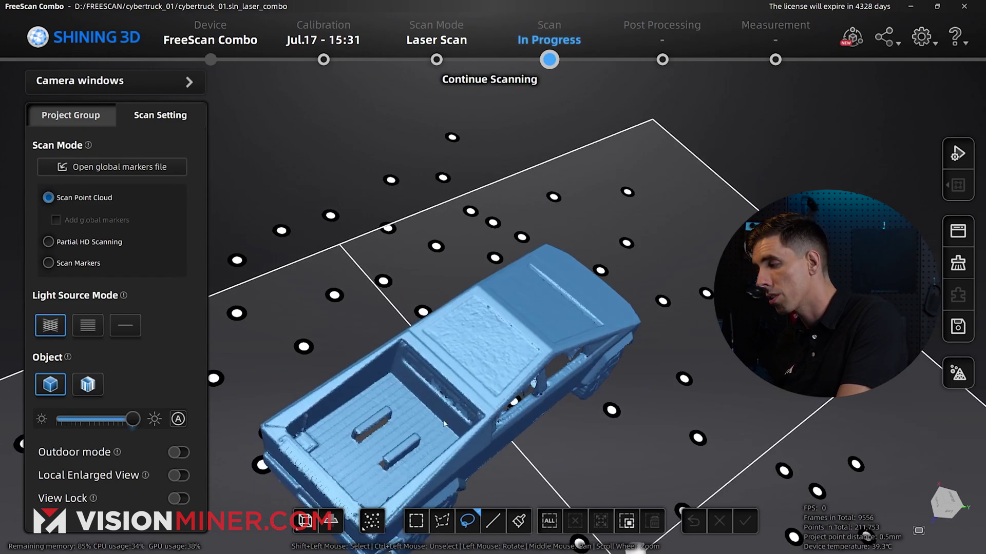
scroll(381, 420, "up", 6)
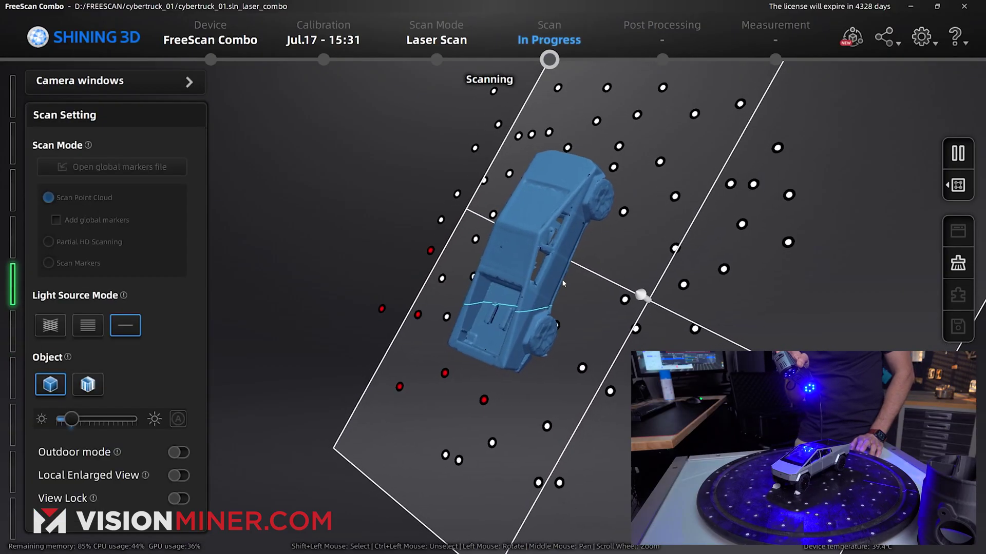
scroll(563, 283, "up", 5)
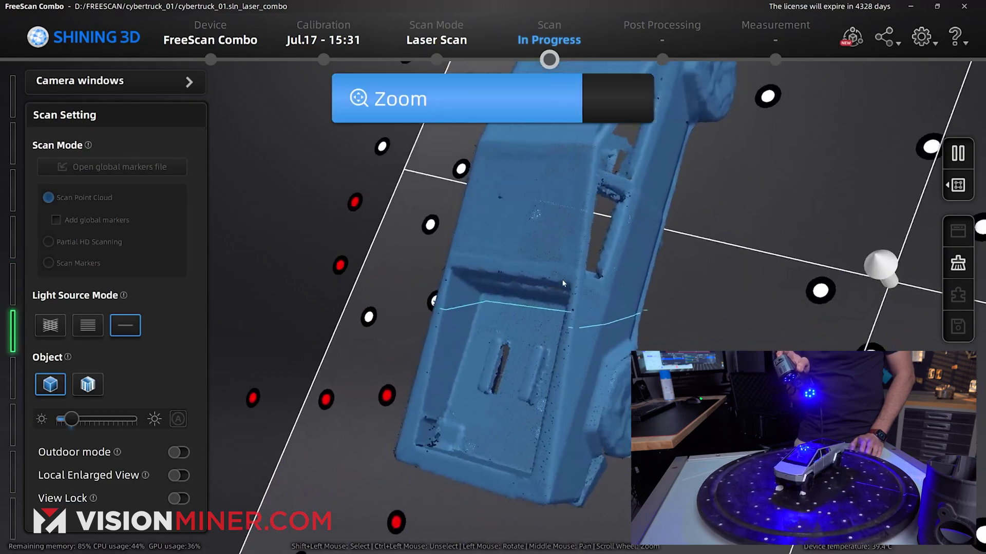
scroll(563, 283, "up", 5)
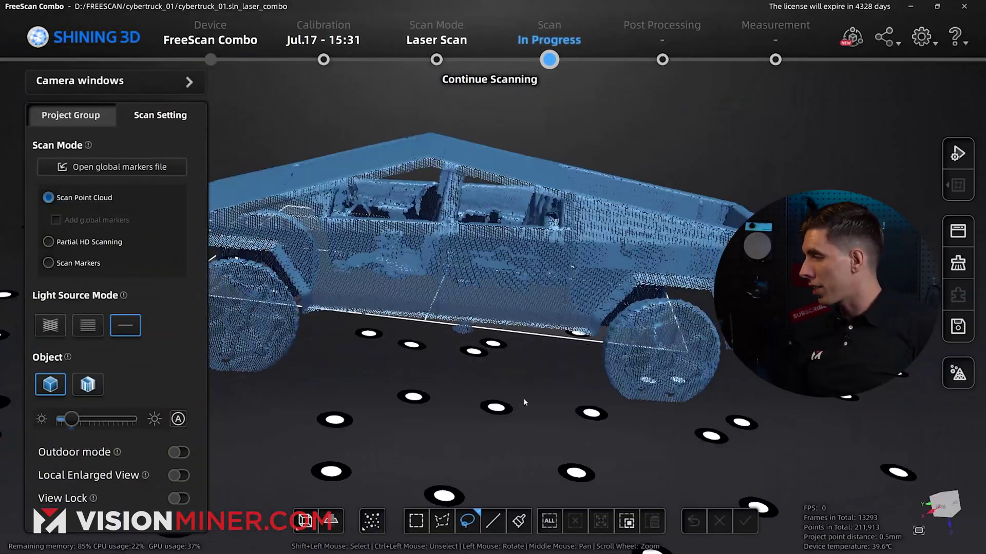
left_click_drag(523, 399, 614, 328)
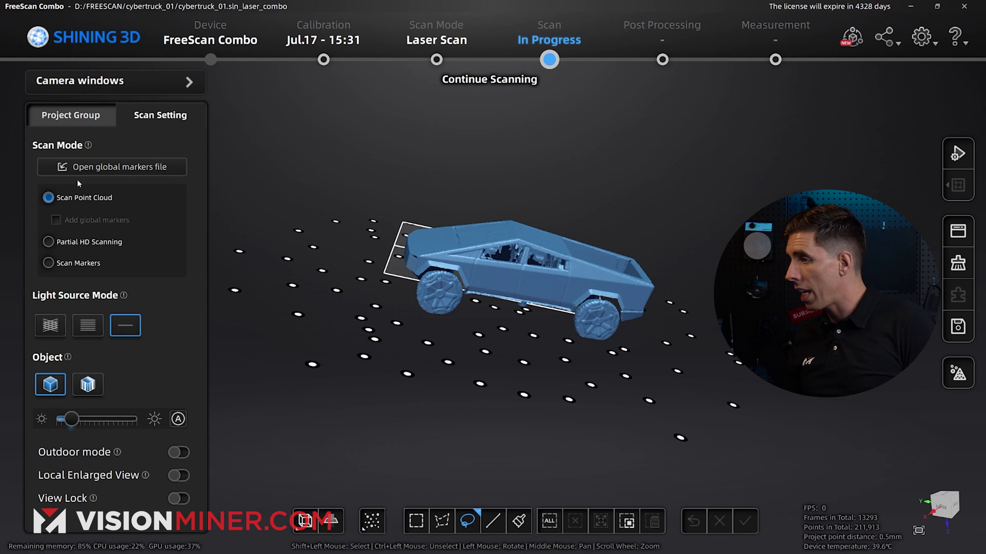
Step: Add Project2 in the Project Group list and return to Scan Setting for the underside
left_click(84, 118)
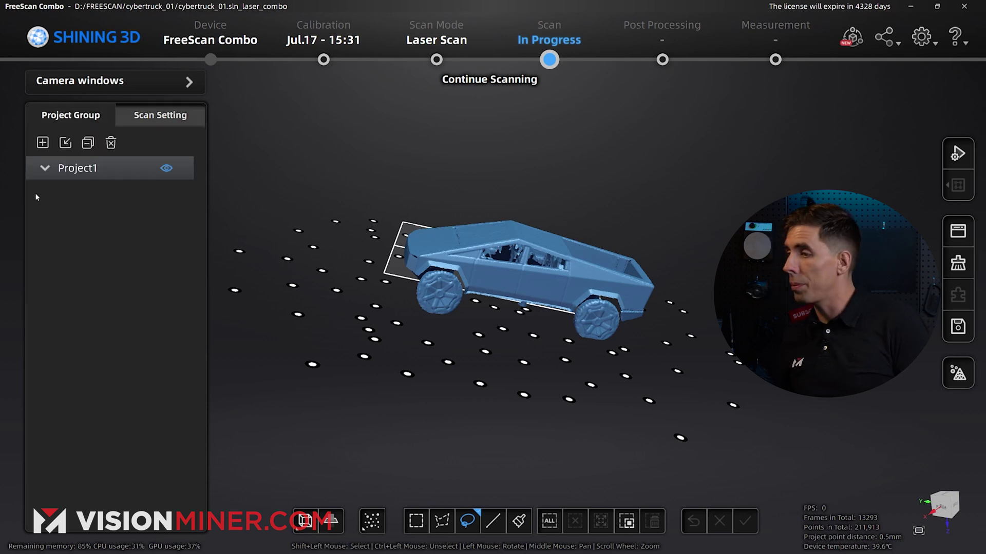
left_click(45, 143)
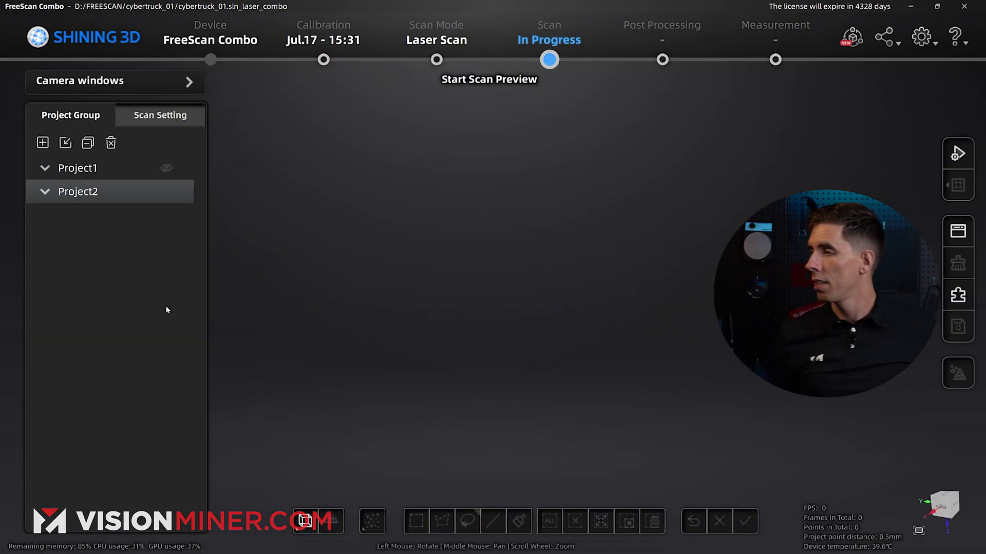
left_click(167, 120)
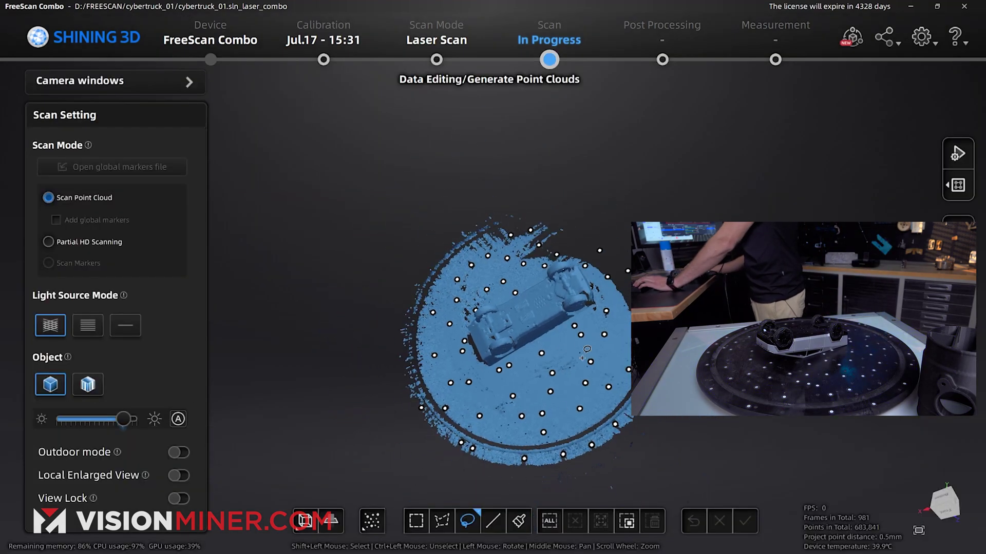
Step: Fit a cutting plane to the turntable under the flipped truck and delete those points
left_click(331, 520)
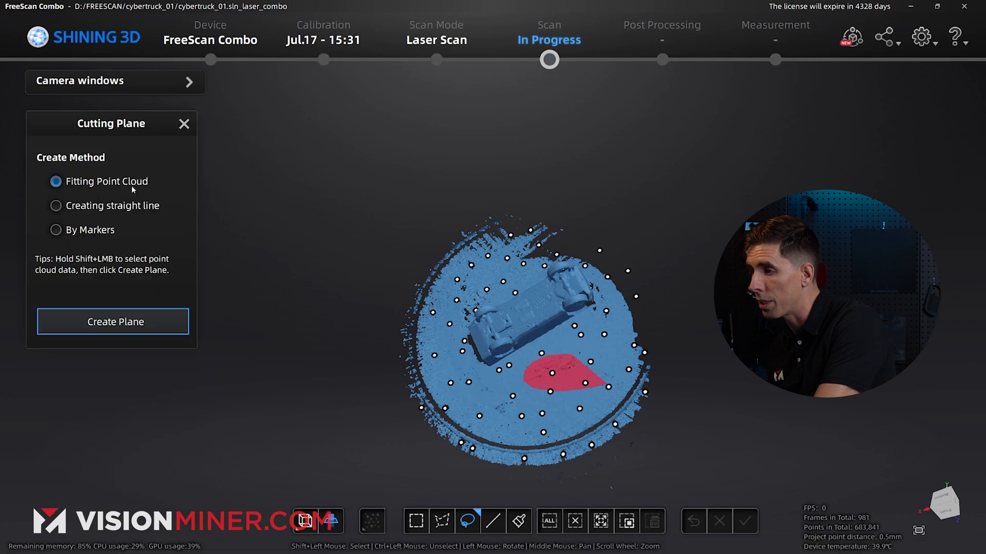
left_click(125, 322)
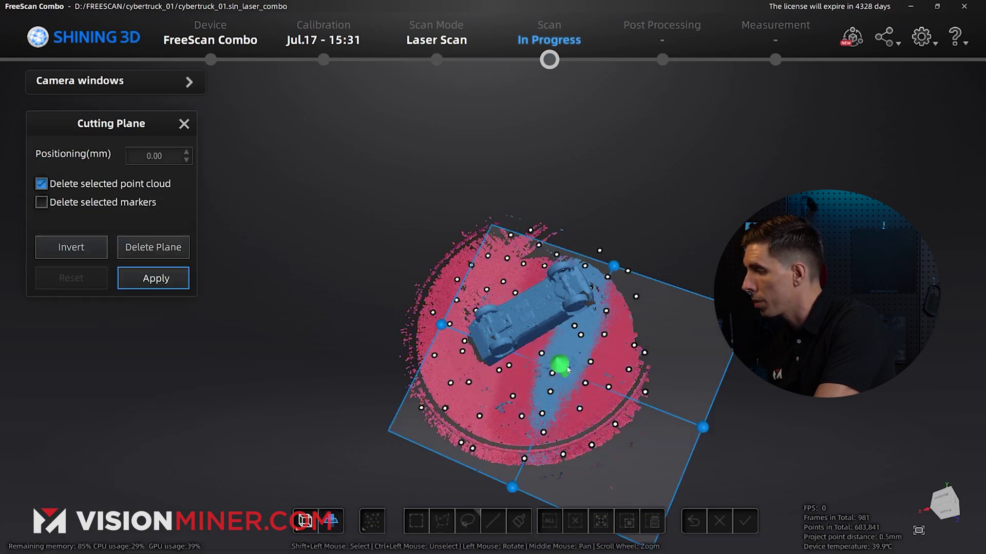
left_click(142, 282)
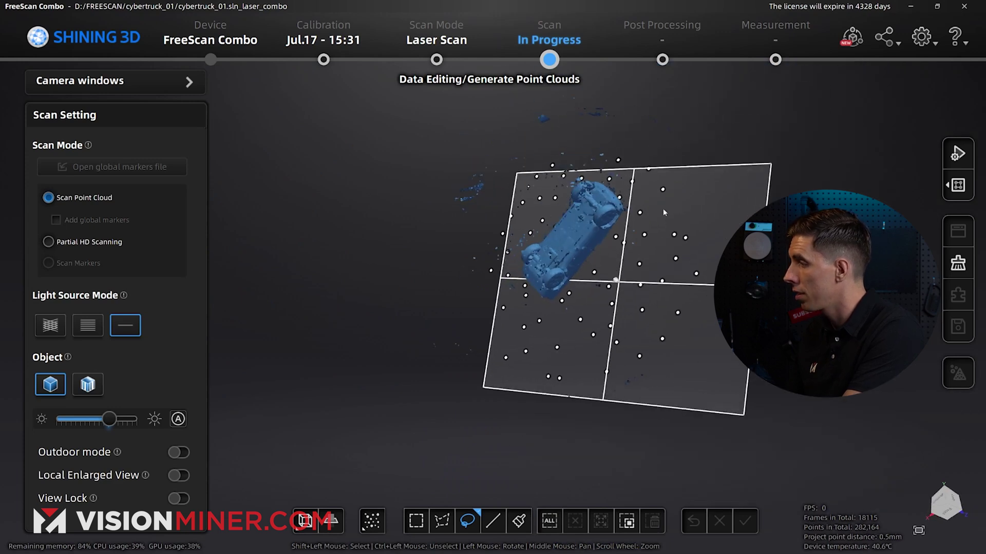
Step: Orbit the view to check the completed underside scan
mouse_move(602, 229)
left_mouse_down()
mouse_move(506, 265)
mouse_move(566, 247)
mouse_move(556, 209)
left_mouse_up()
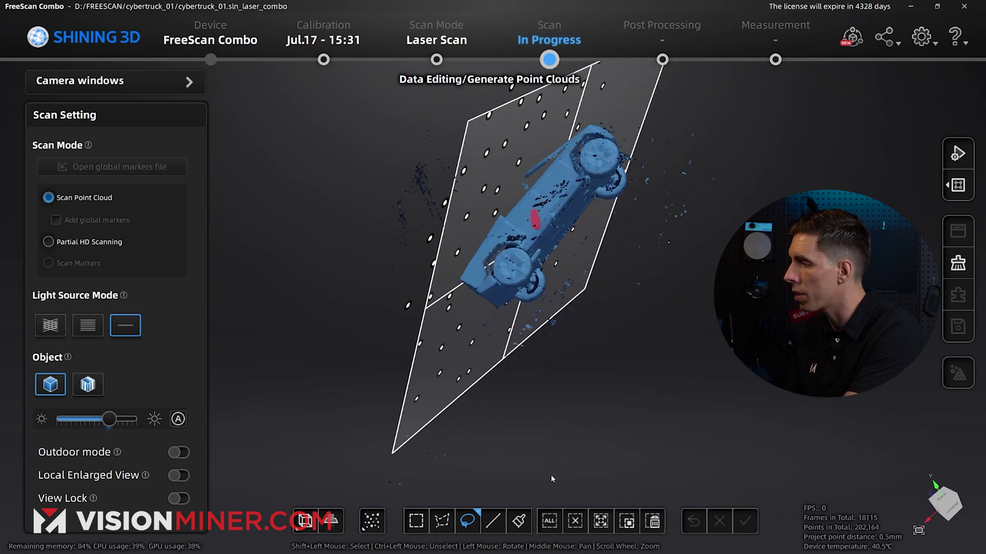
Step: Select the truck with Connected Domain, invert, delete the stray noise, and apply the edit
left_click(604, 526)
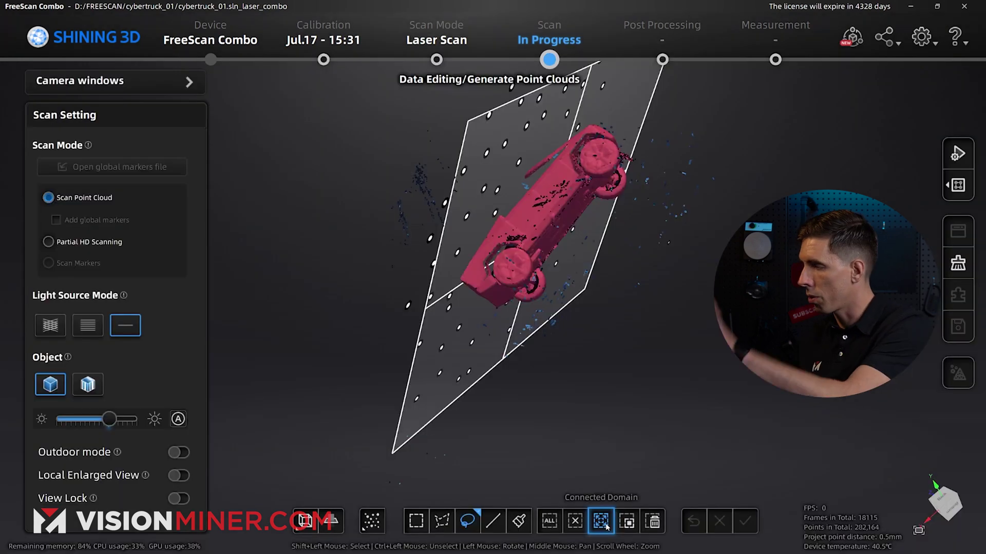
mouse_move(724, 338)
left_mouse_down()
mouse_move(574, 240)
mouse_move(576, 287)
left_mouse_up()
left_click(627, 522)
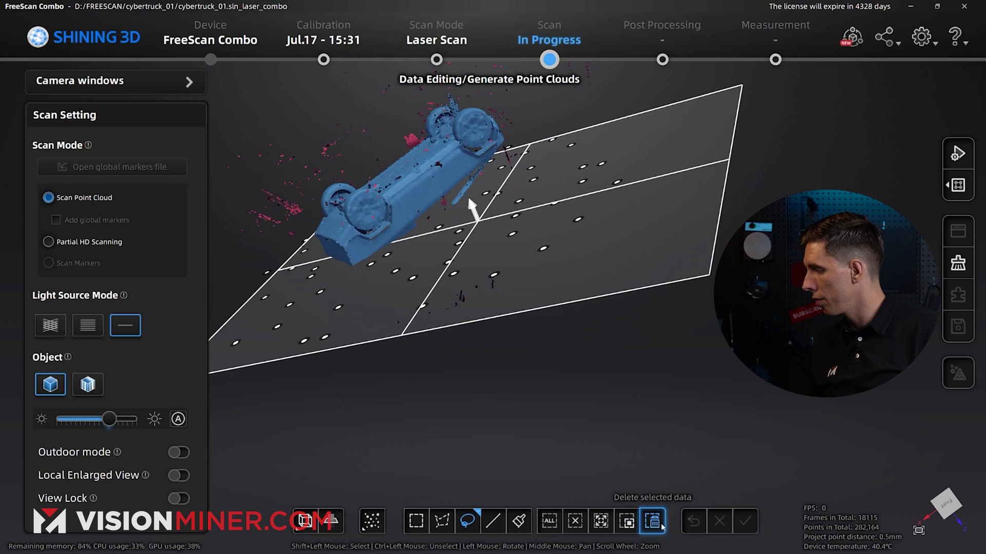
left_click(655, 524)
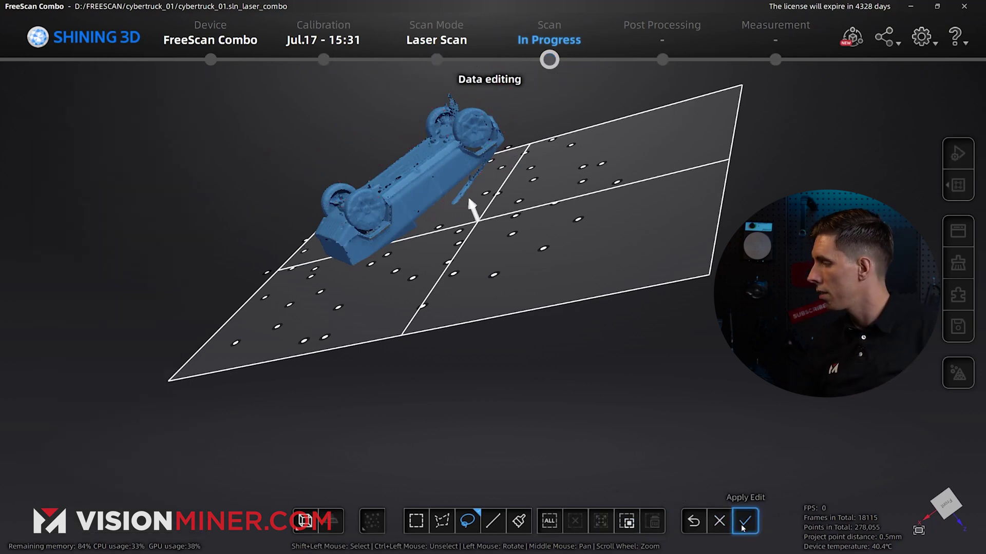
left_click(744, 523)
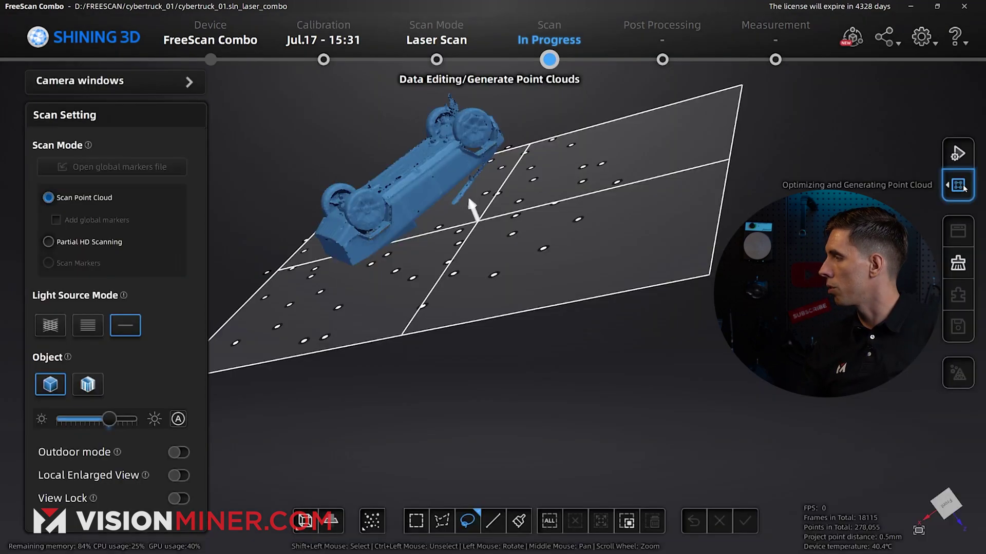
Step: Generate the underside scan's optimized point cloud and begin aligning it with Project1
left_click(963, 188)
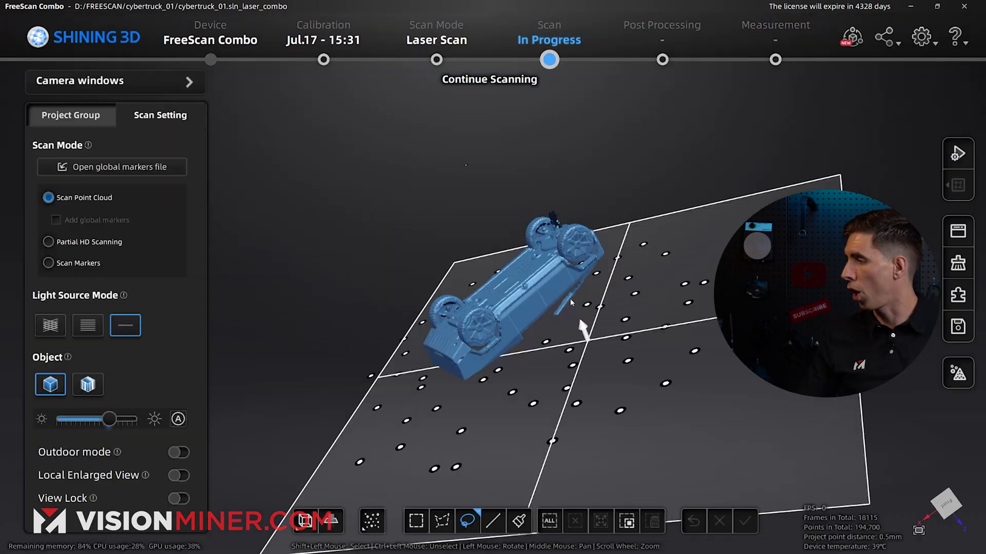
scroll(570, 298, "up", 10)
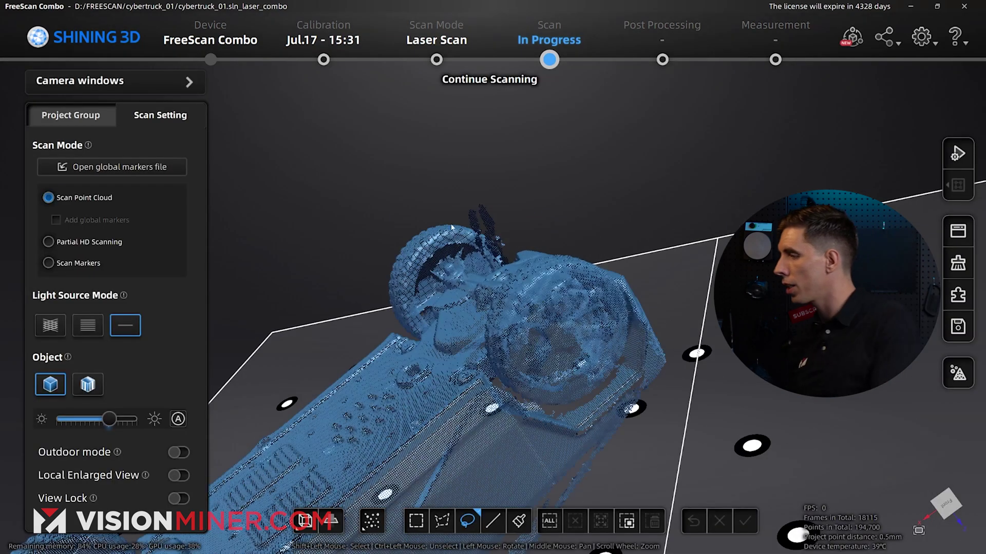
mouse_move(567, 289)
left_mouse_down()
mouse_move(445, 310)
mouse_move(414, 263)
mouse_move(286, 202)
mouse_move(379, 236)
left_mouse_up()
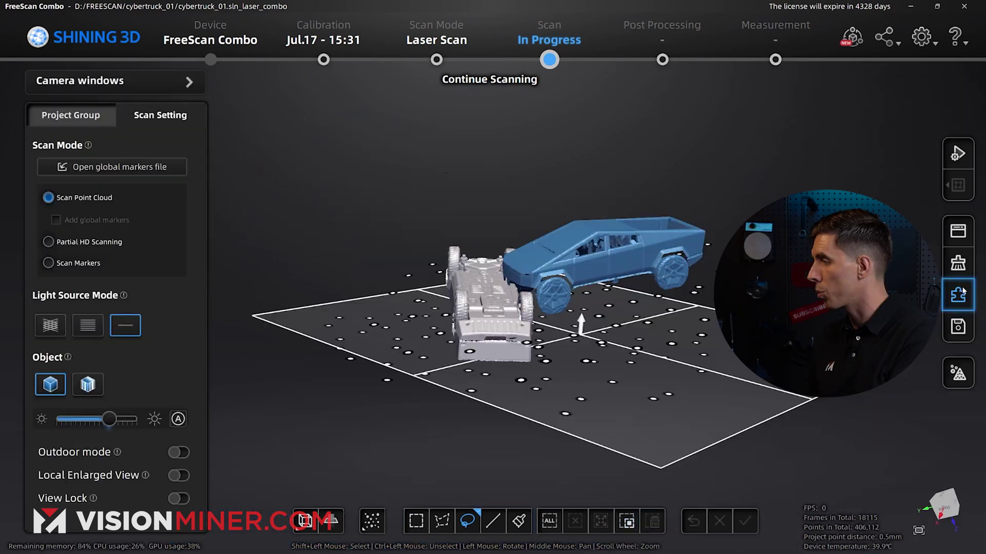
left_click(958, 295)
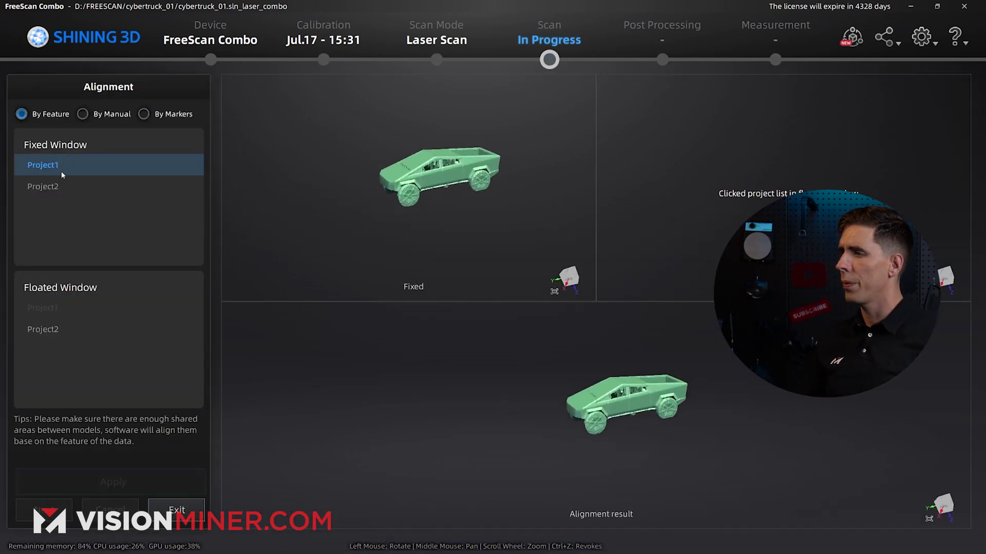
Step: Align floated Project2 onto fixed Project1 by feature, merging them into 406,112 points
left_click(45, 329)
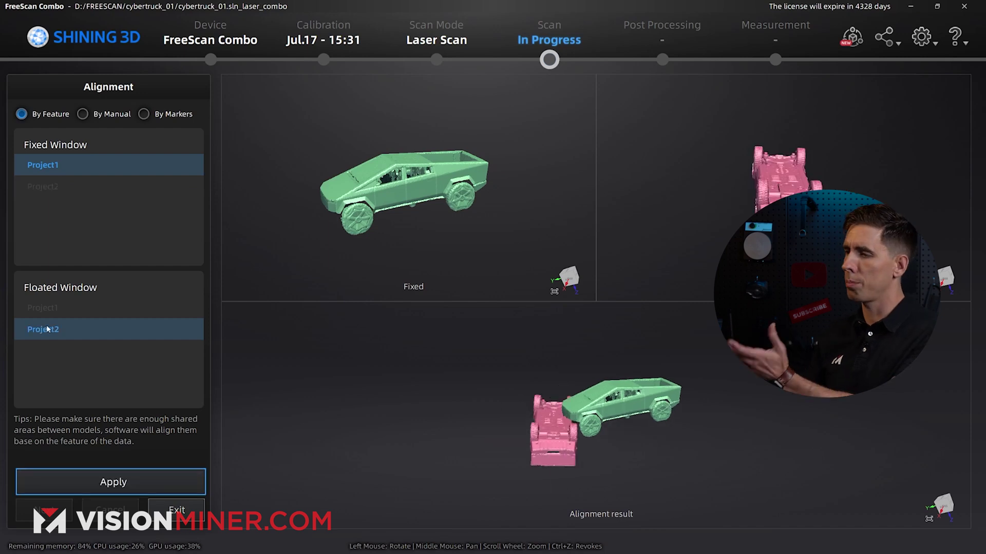
left_click_drag(513, 205, 462, 154)
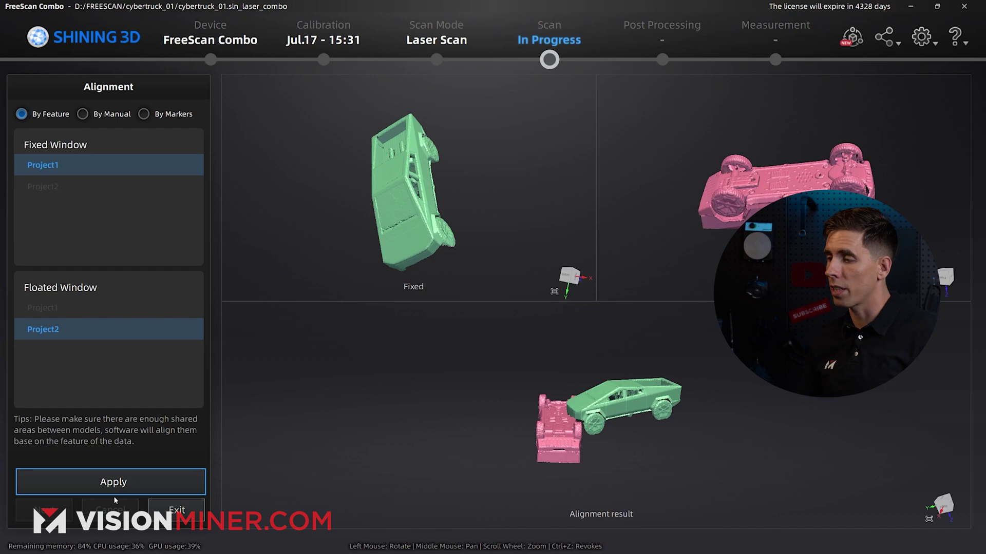
left_click(152, 483)
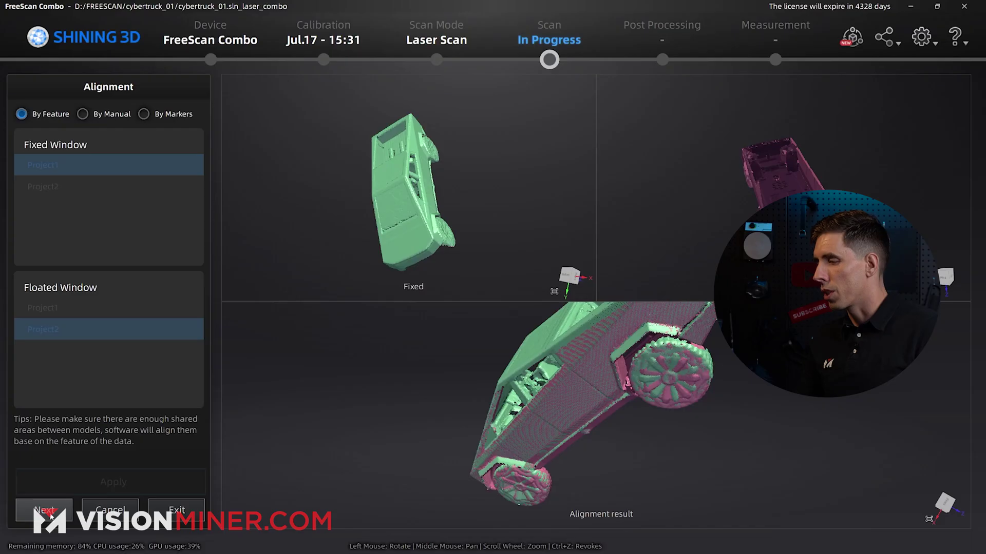
left_click(176, 510)
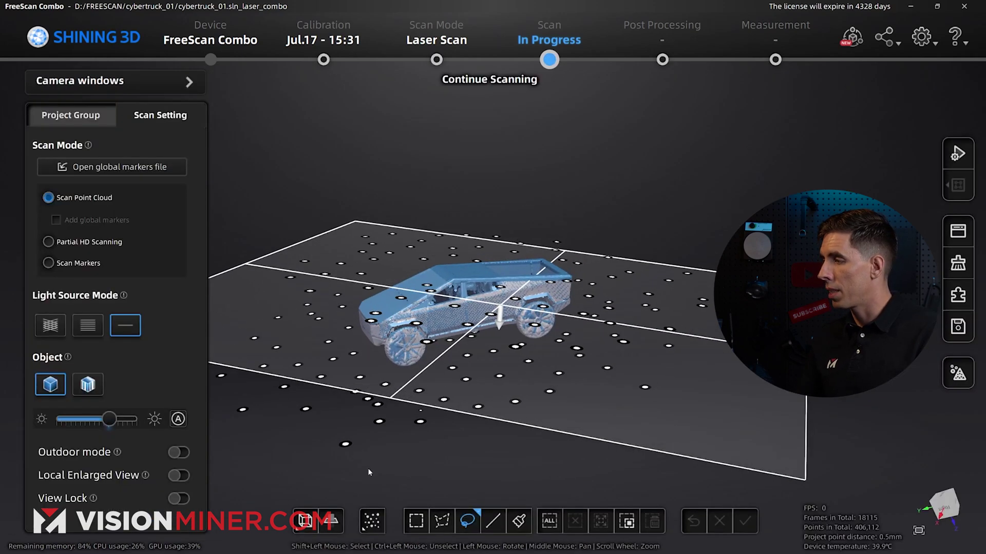
Step: In the Project Group, hide the marker points so only the truck point clouds show
left_click(43, 114)
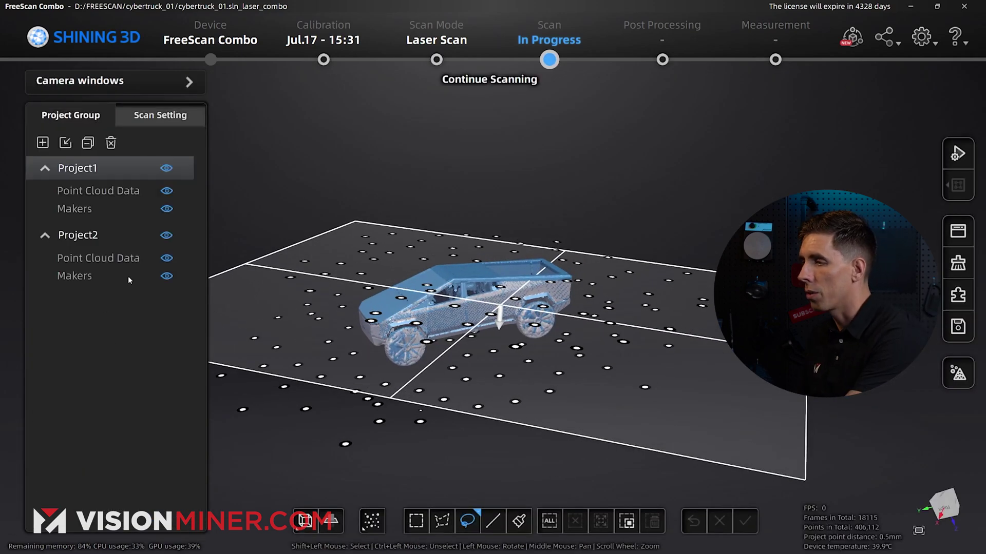
double_click(80, 232)
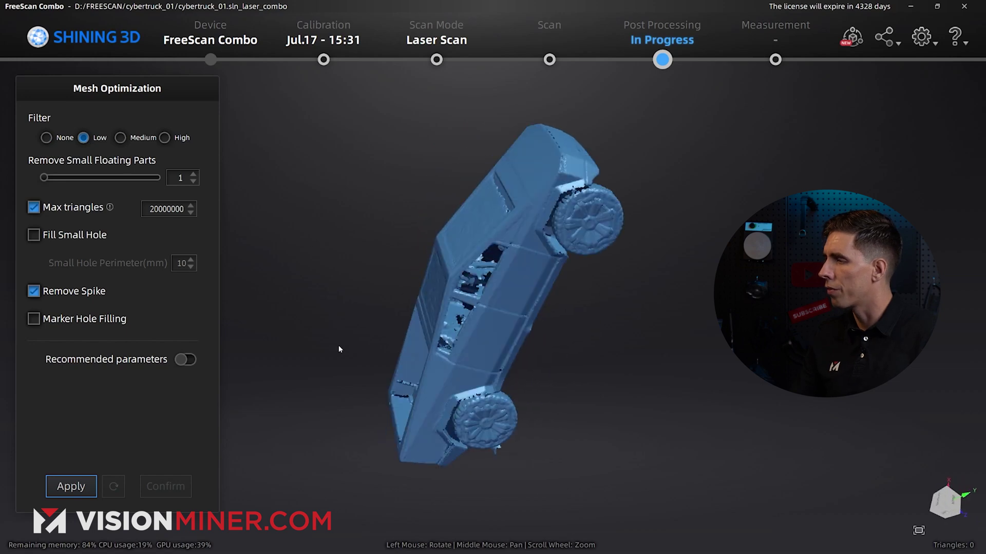
Step: Mesh the combined scan with the Low filter and inspect the 876,222-triangle truck mesh
left_click_drag(348, 438, 286, 468)
left_click(71, 487)
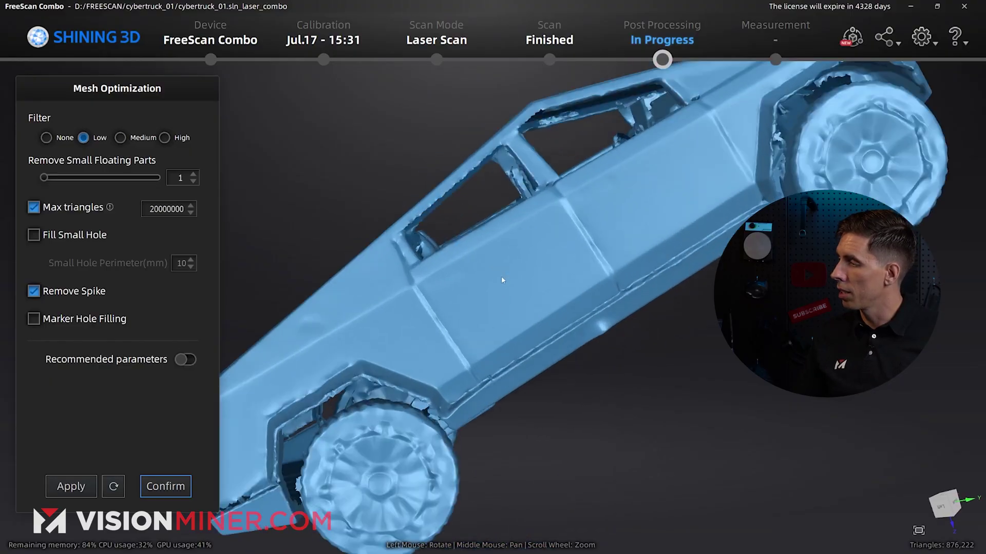
scroll(505, 325, "down", 5)
left_click_drag(504, 326, 368, 314)
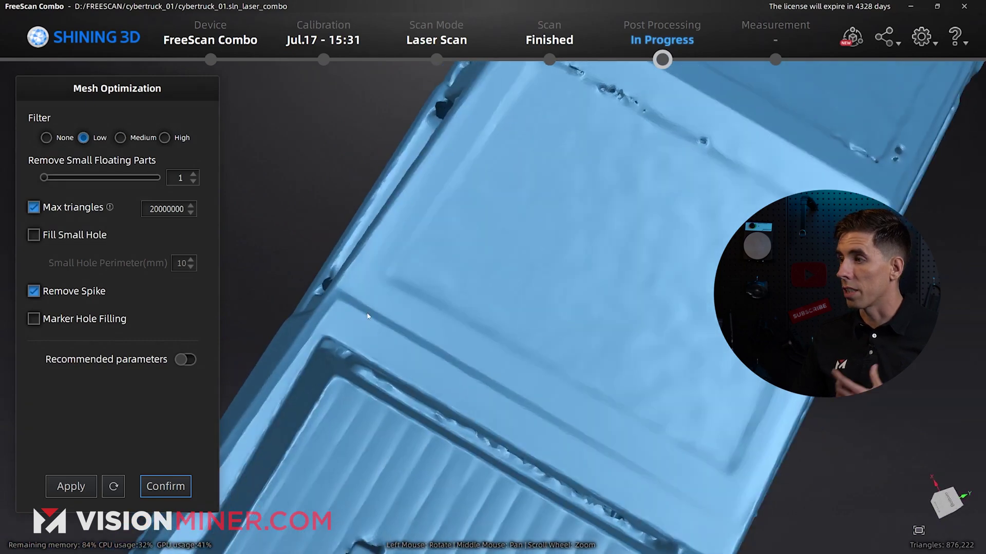
scroll(480, 245, "down", 10)
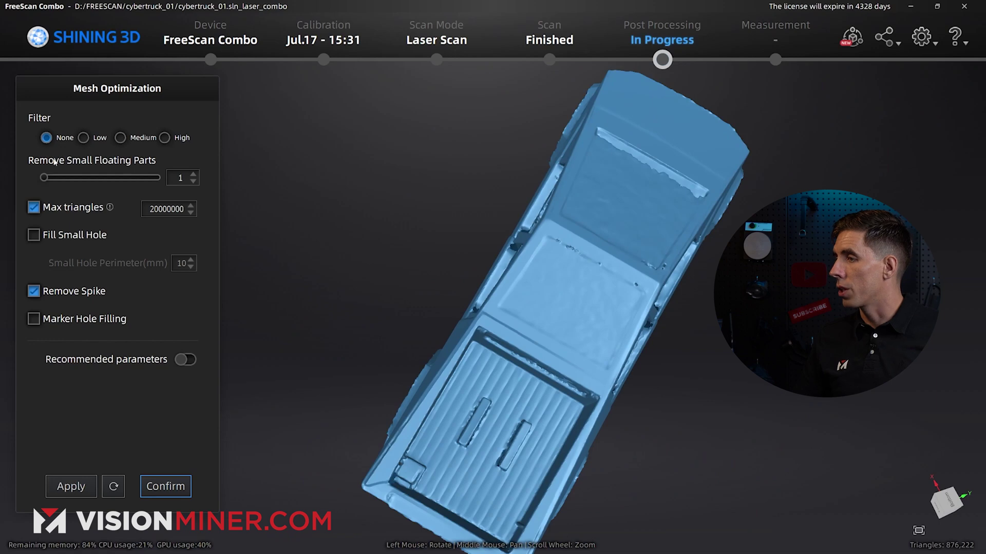
Step: Re-mesh the truck with no filter and inspect it from several angles
left_click(72, 486)
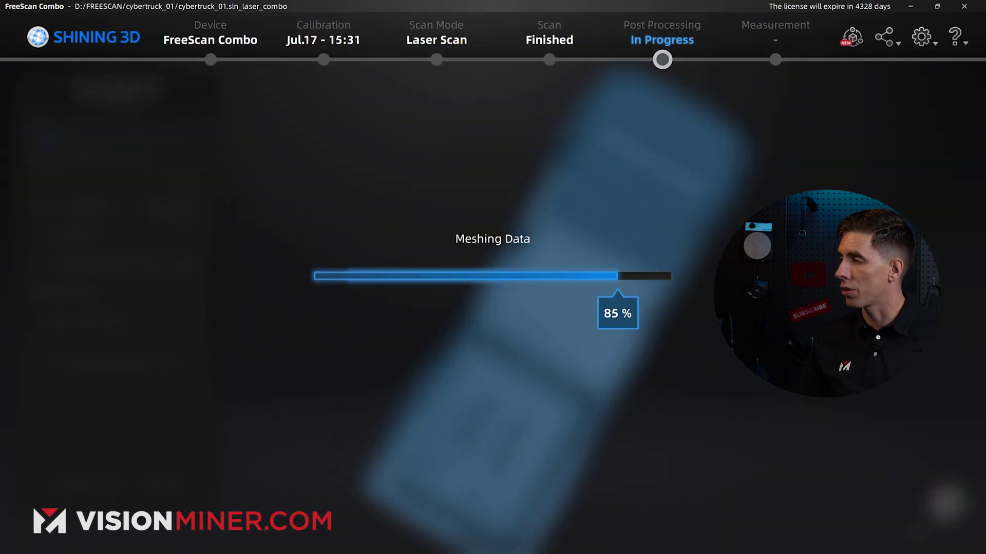
scroll(662, 350, "up", 6)
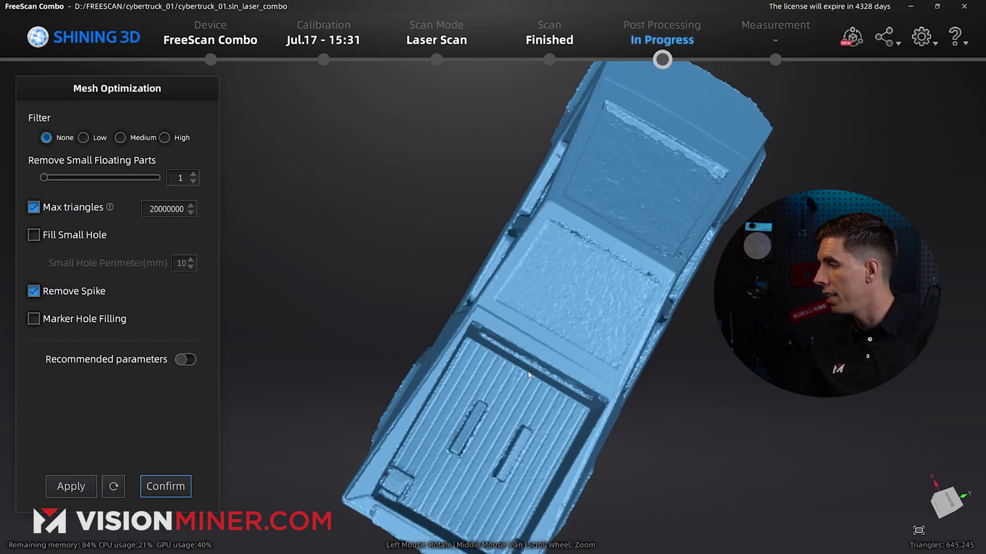
left_click_drag(661, 350, 564, 258)
scroll(564, 258, "up", 4)
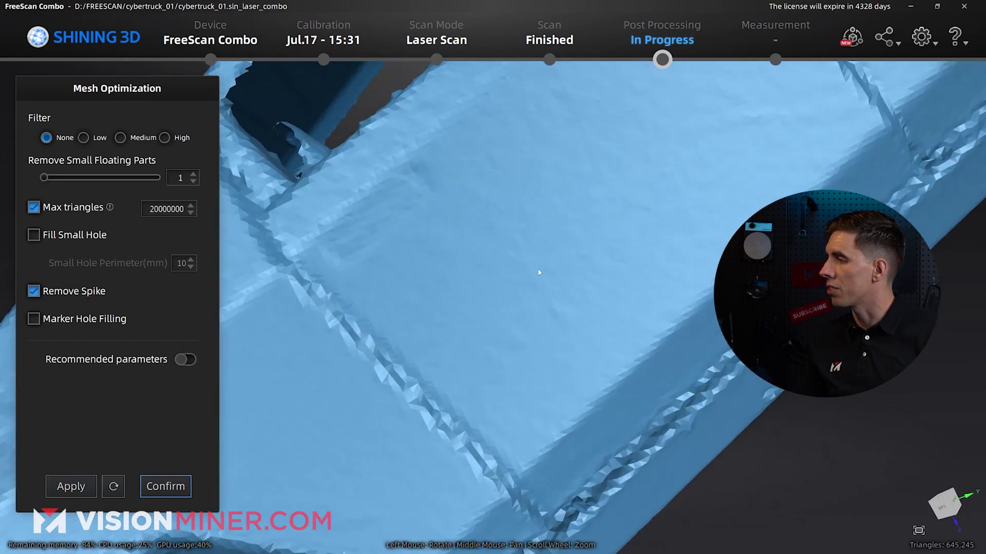
scroll(561, 218, "down", 3)
scroll(522, 250, "up", 3)
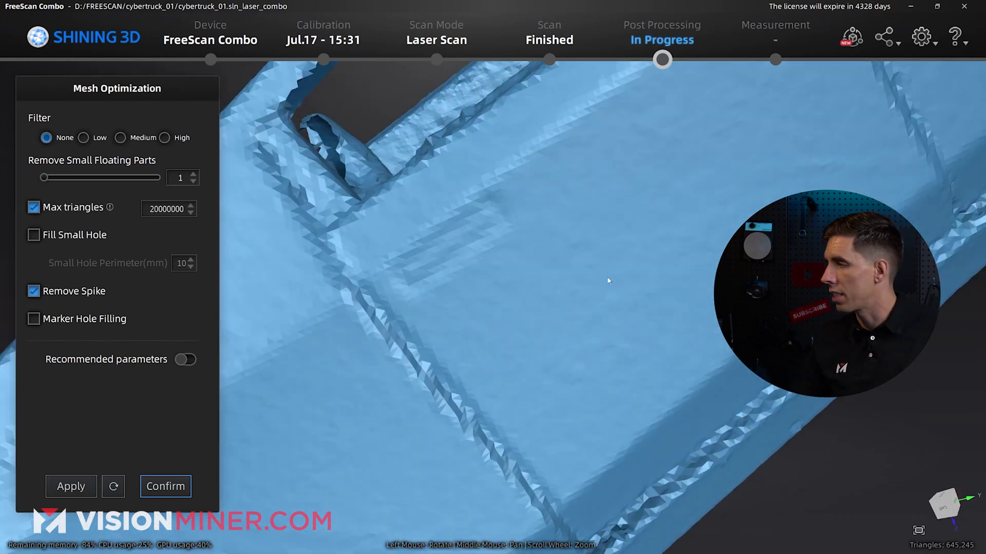
scroll(607, 276, "down", 8)
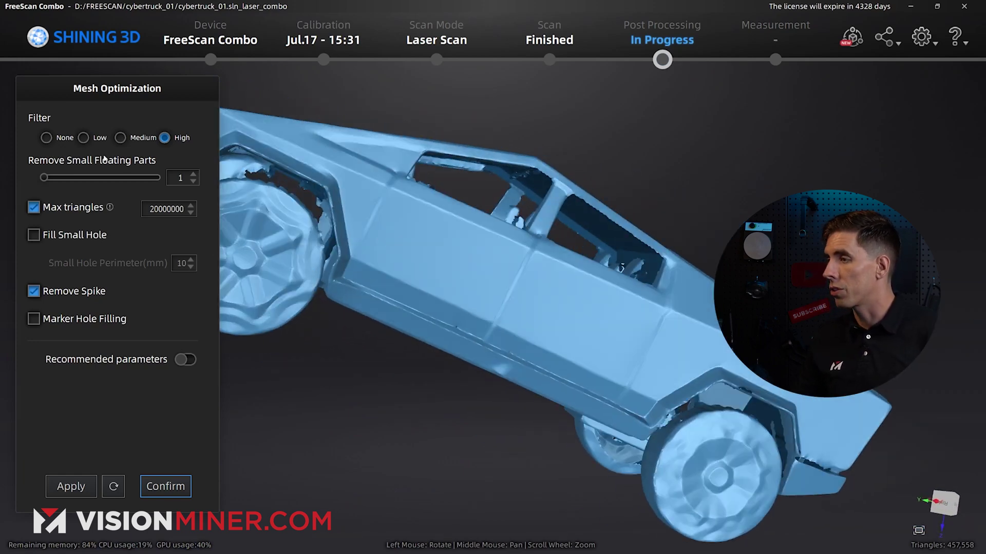
Step: Set the mesh filter back to Low and regenerate the truck mesh
left_click(83, 138)
left_click(87, 487)
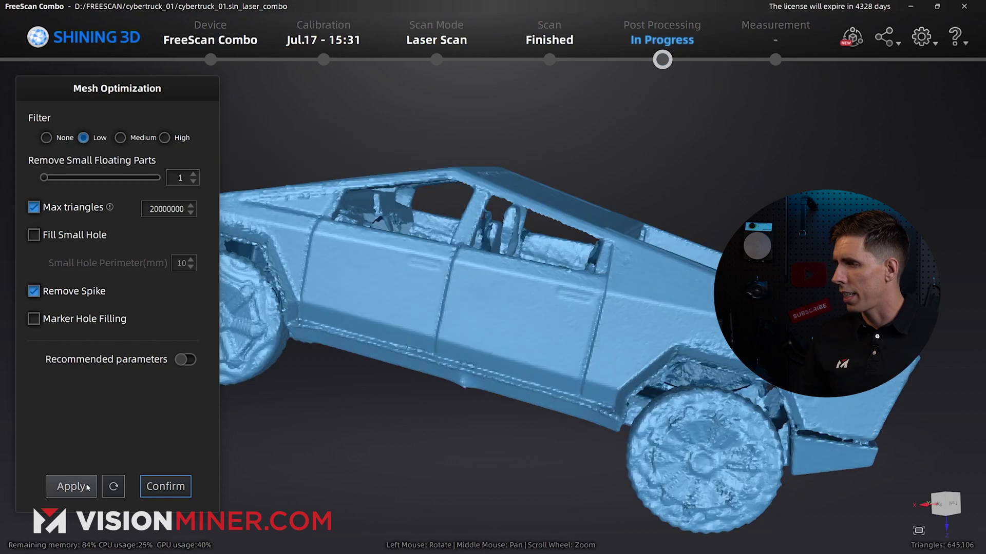
left_click(163, 485)
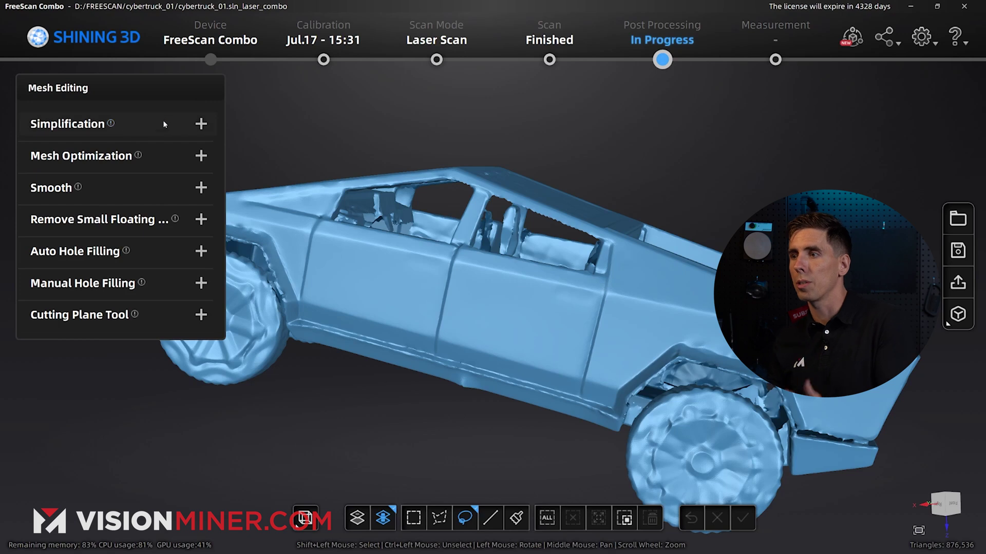
Step: Review the Simplification and Mesh Optimization options, cancelling both to keep 876,536 triangles
left_click(164, 124)
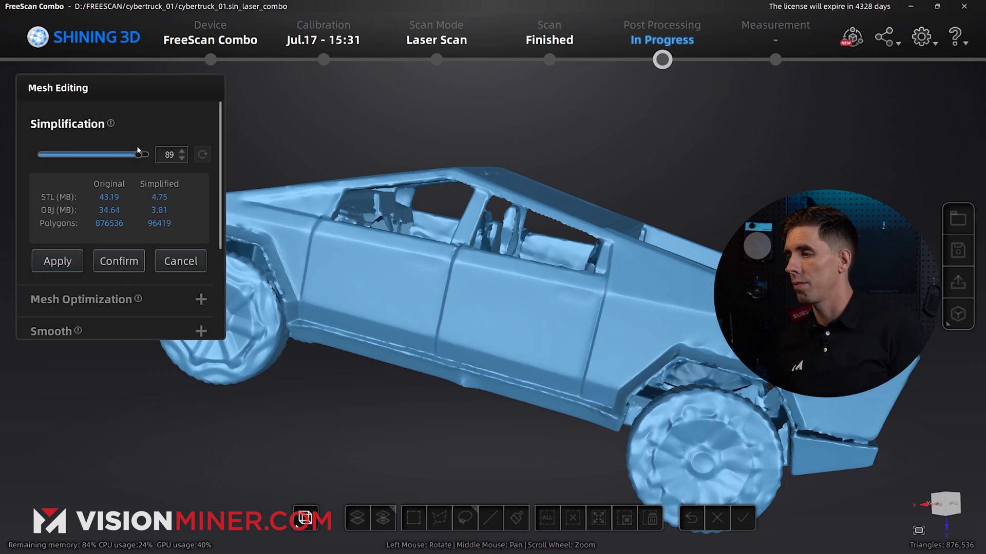
left_click(192, 260)
left_click(171, 163)
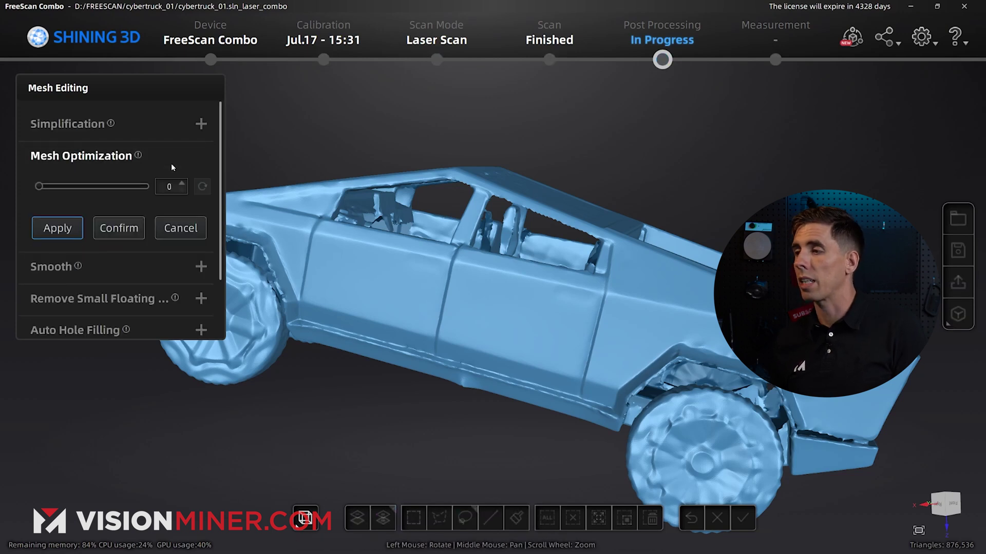
left_click(190, 236)
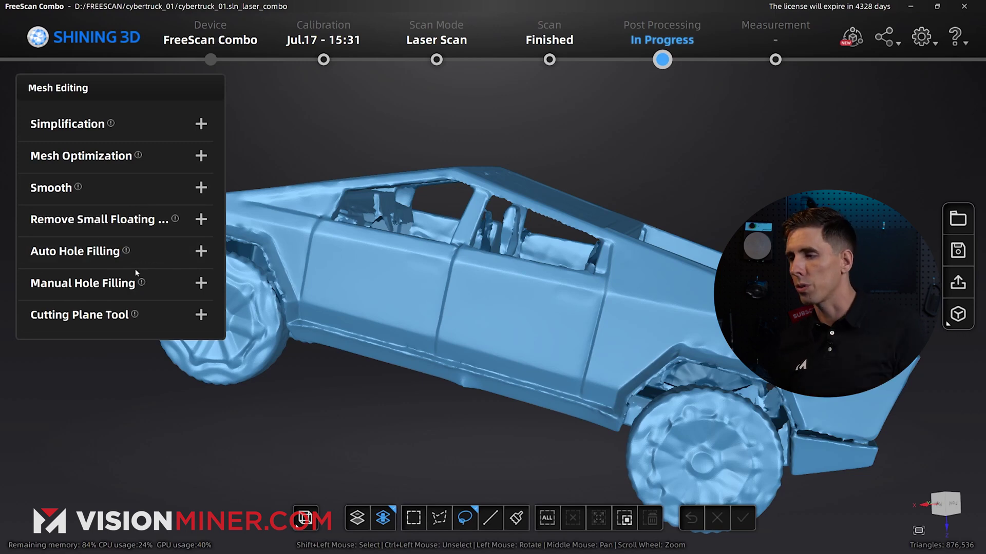
left_click(775, 59)
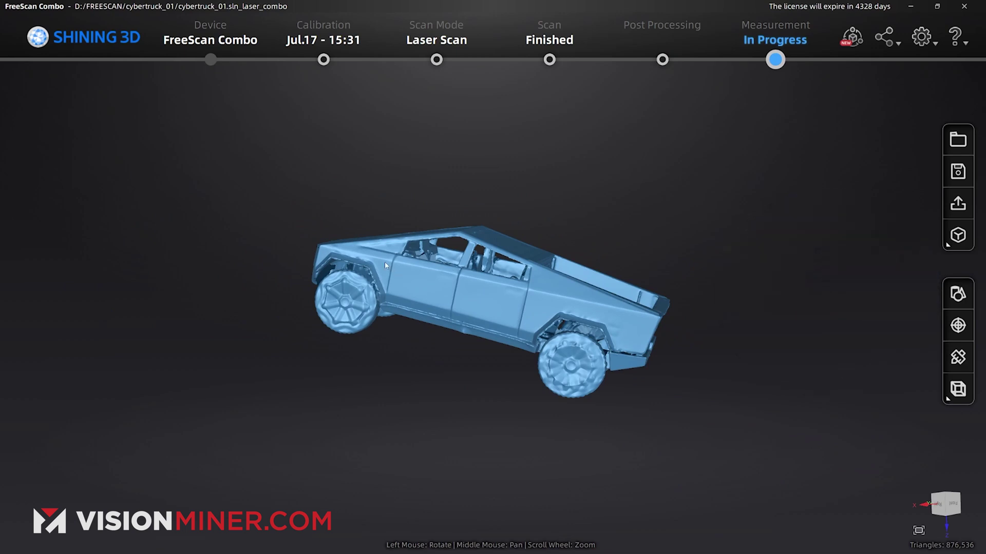
Step: Measure the 103.1241 mm point-to-point distance along the truck's side
left_click(958, 358)
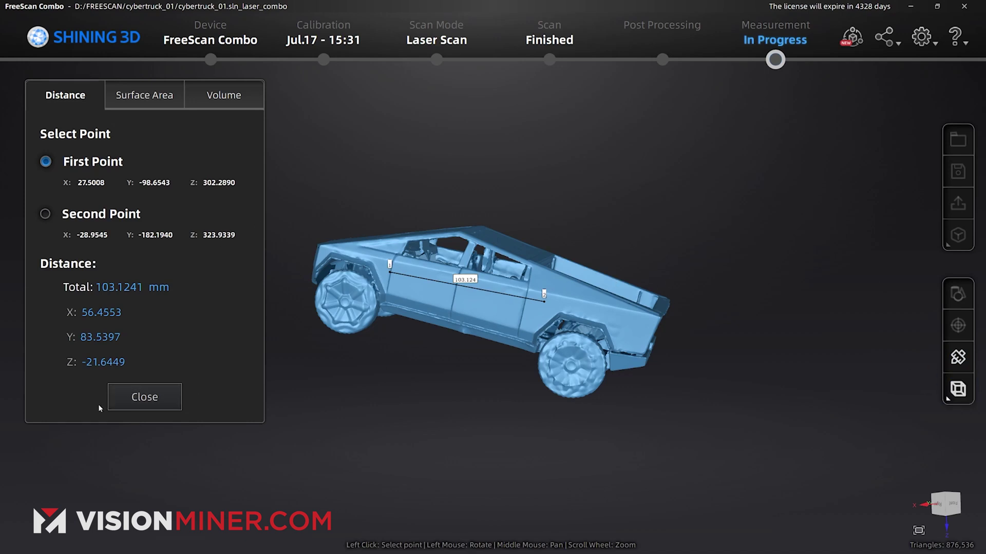
left_click(114, 403)
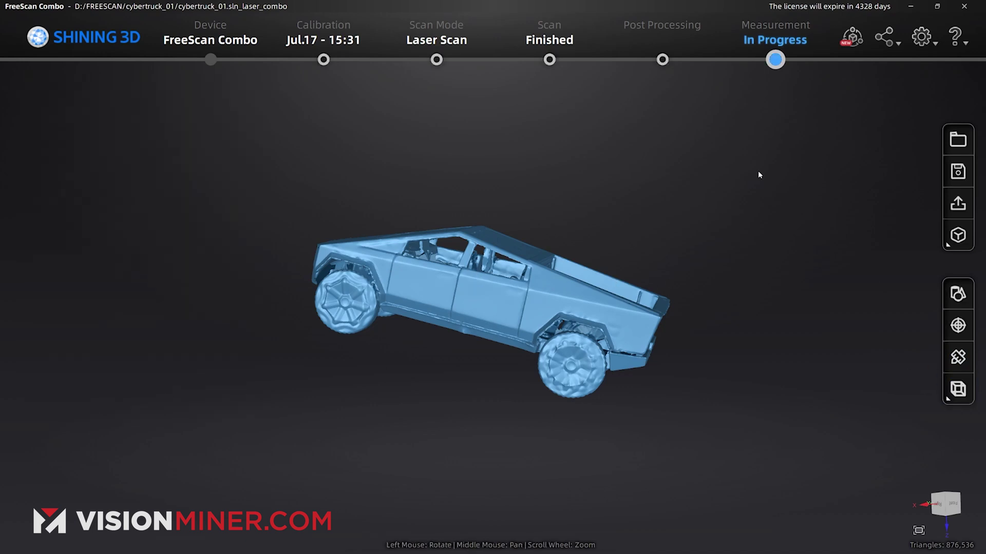
left_click(956, 302)
Step: Fit Plane1 through three points on the truck's underside with 3 Points Fit
left_click_drag(345, 402, 395, 288)
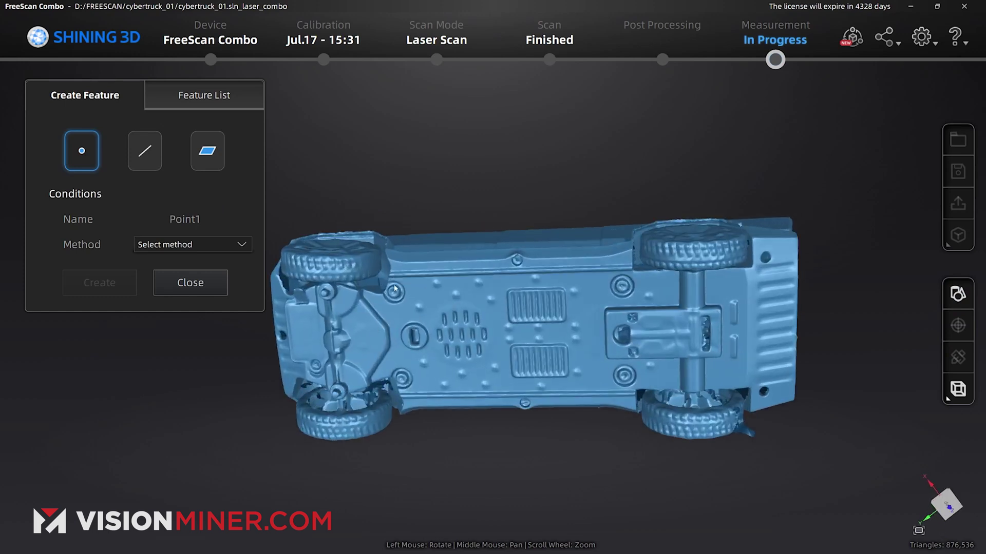
left_click(535, 275)
left_click(207, 150)
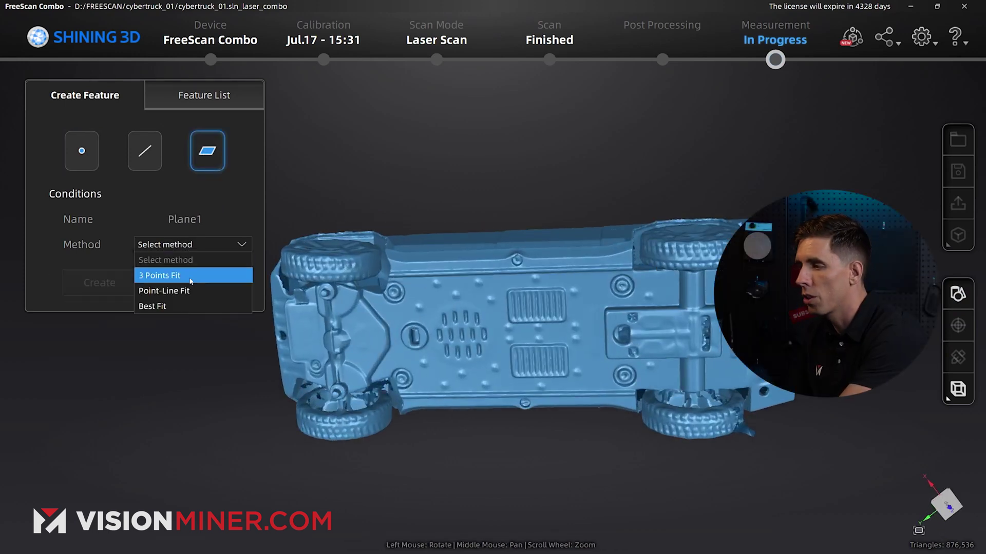
left_click(418, 290)
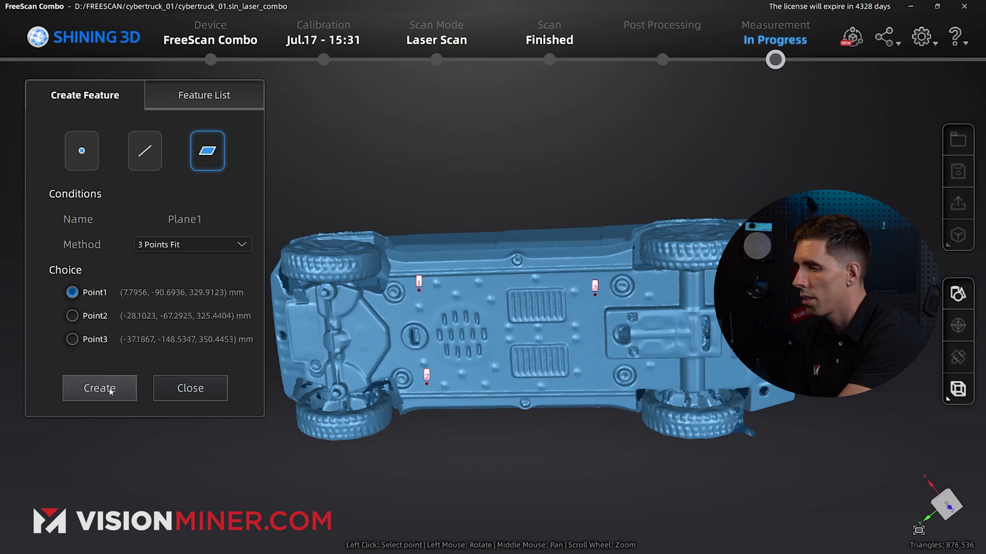
left_click(99, 388)
Step: Check Plane1 in the created features list and close feature creation
left_click_drag(617, 402, 545, 510)
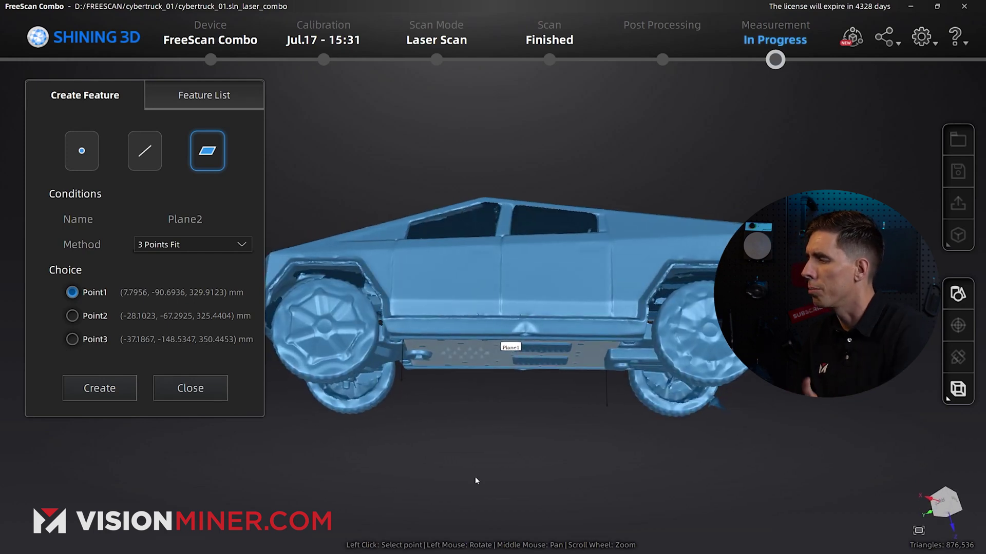
left_click(215, 97)
left_click(101, 95)
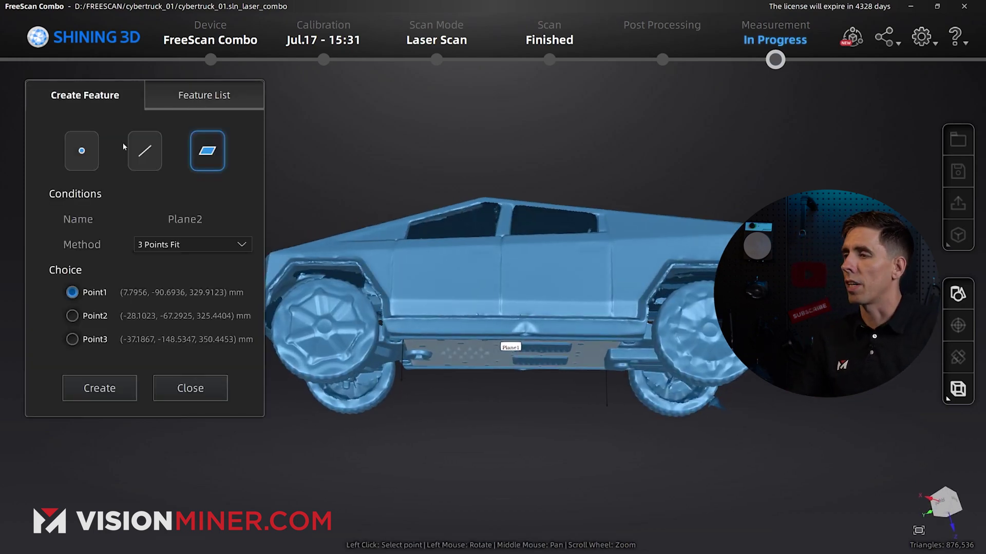
left_click(180, 388)
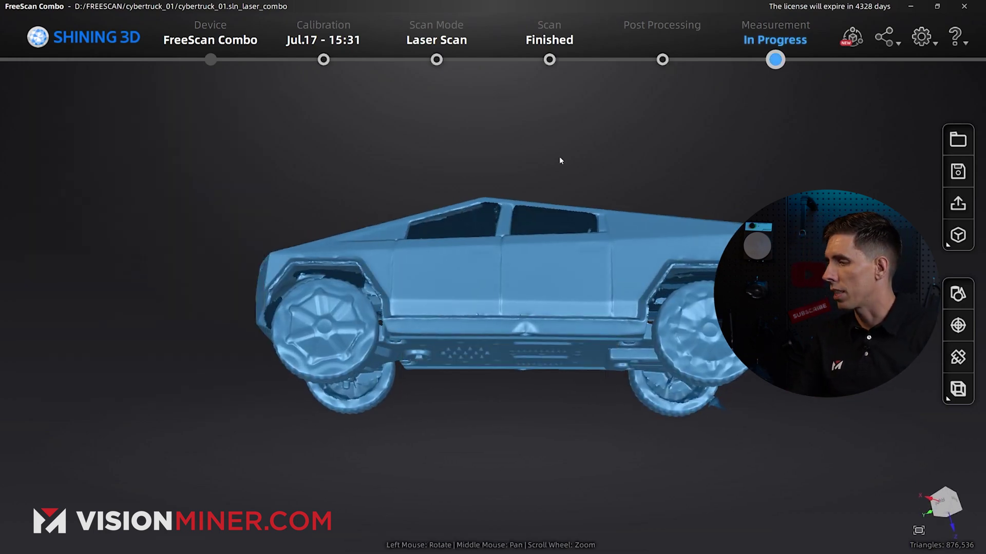
left_click(663, 61)
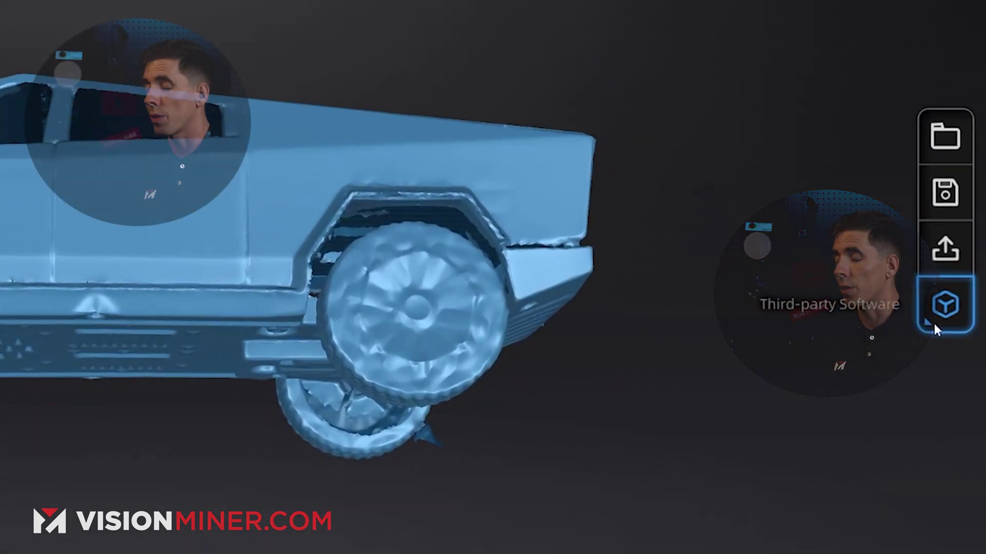
Step: Show the Third-party Software menu listing six external applications for the truck mesh
left_click(935, 325)
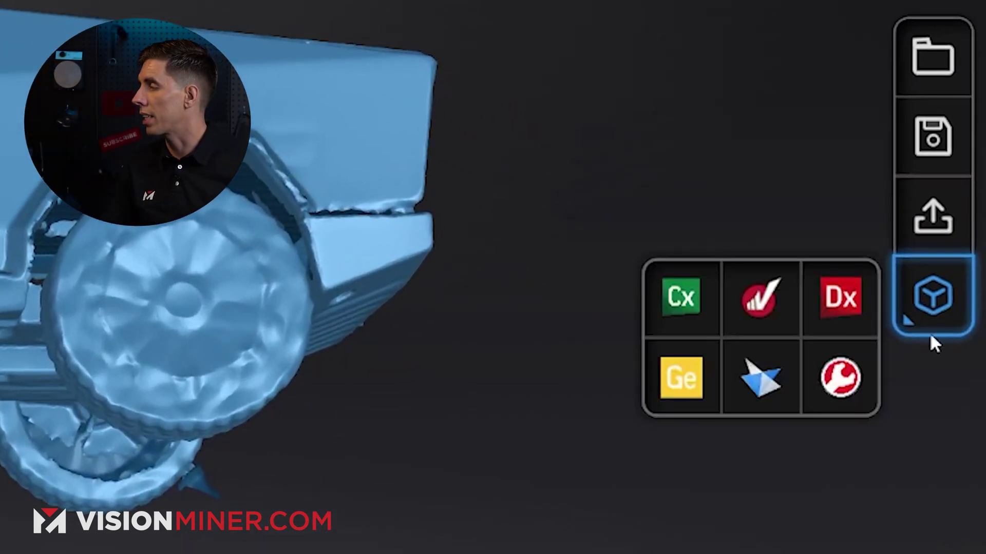